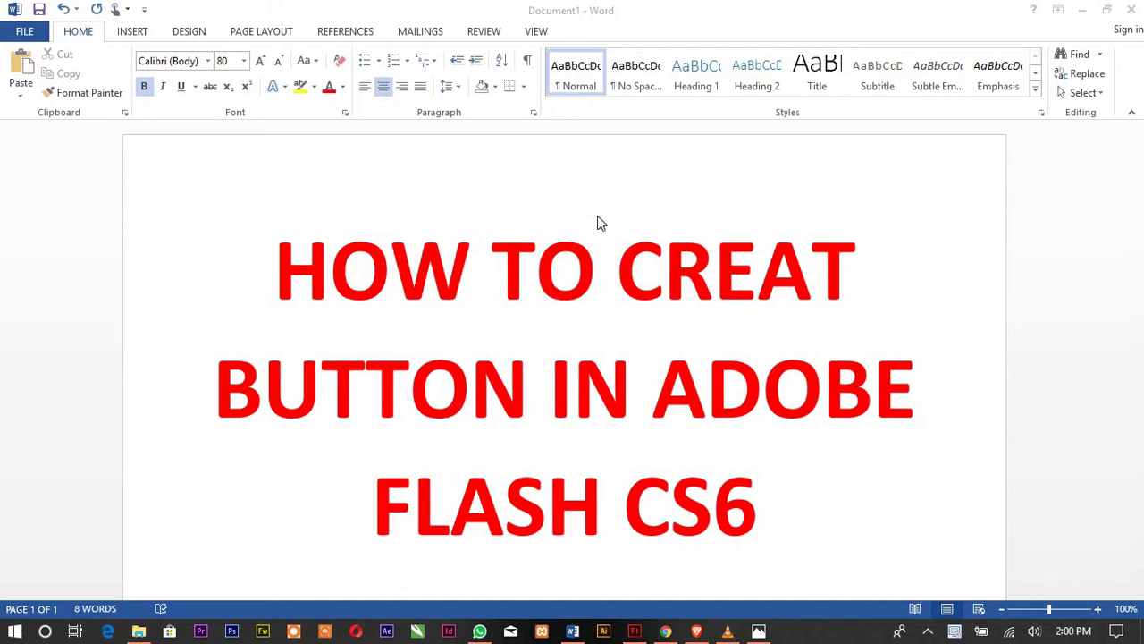
Switch to Adobe Flash CS6 and create a new ActionScript 2.0 document
left_click(635, 631)
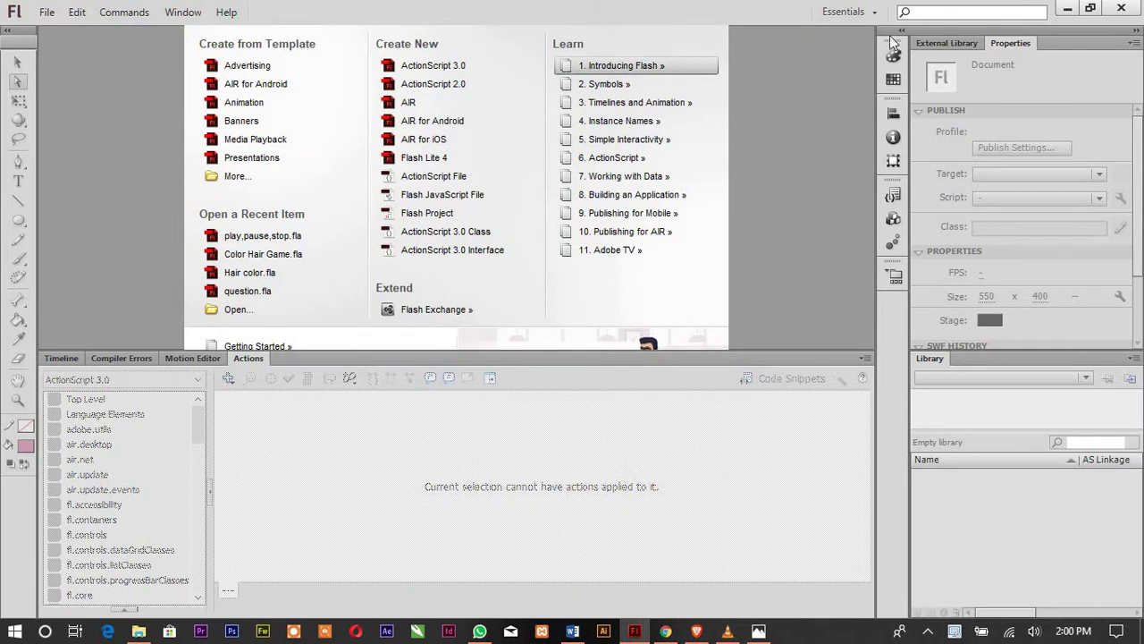
left_click(437, 93)
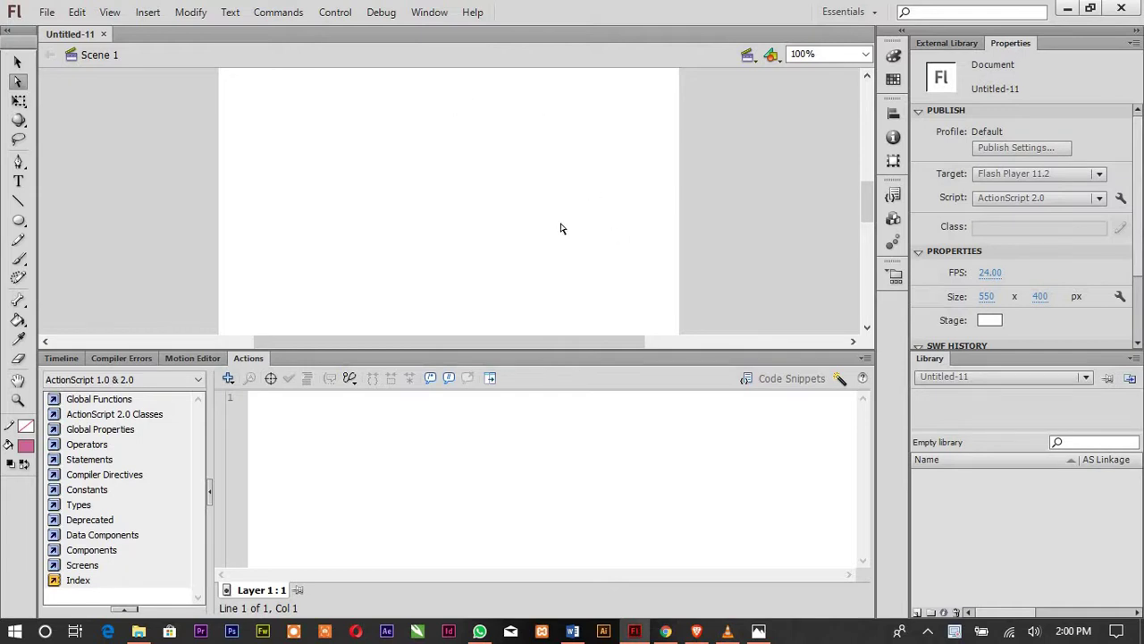
Show the timeline and reduce its height so the whole stage fits in view
left_click(60, 358)
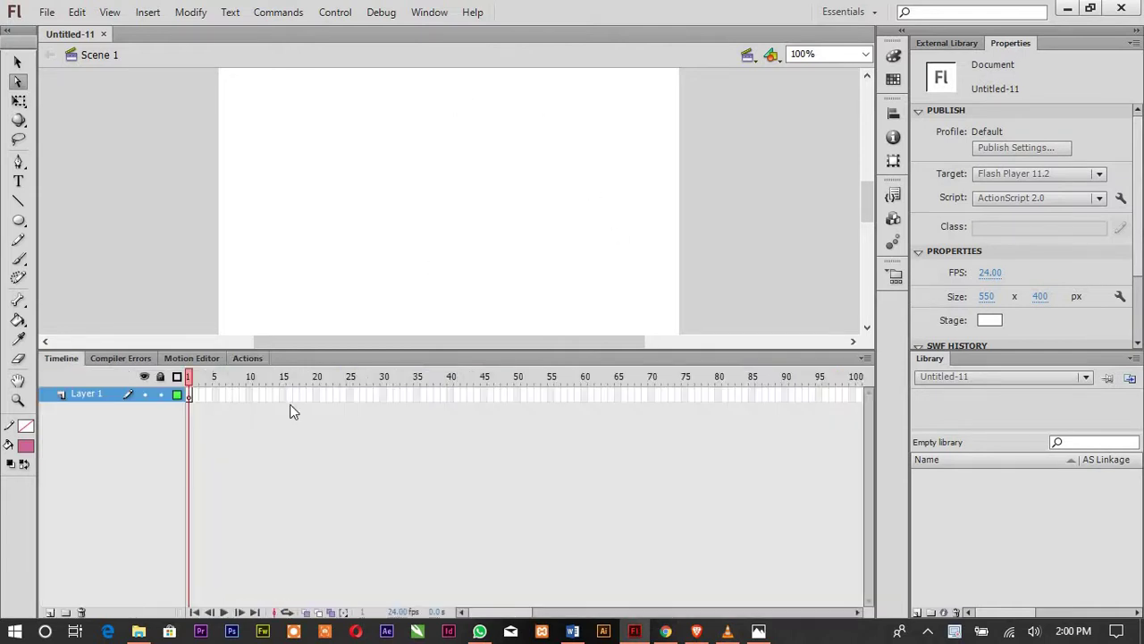
left_click_drag(411, 350, 429, 433)
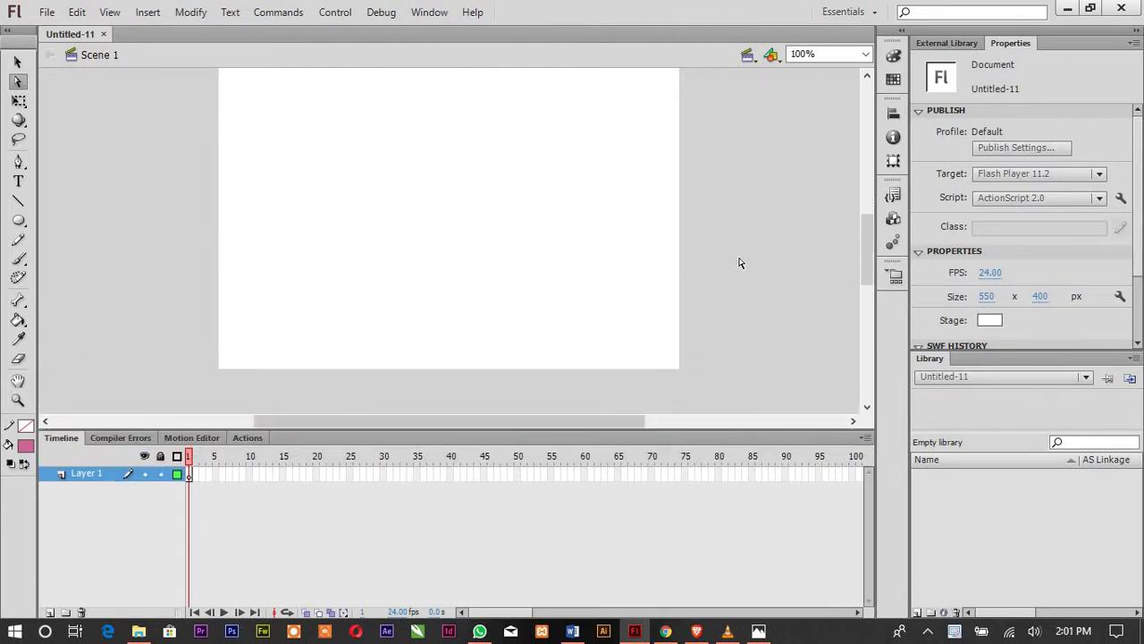
left_click_drag(864, 254, 863, 253)
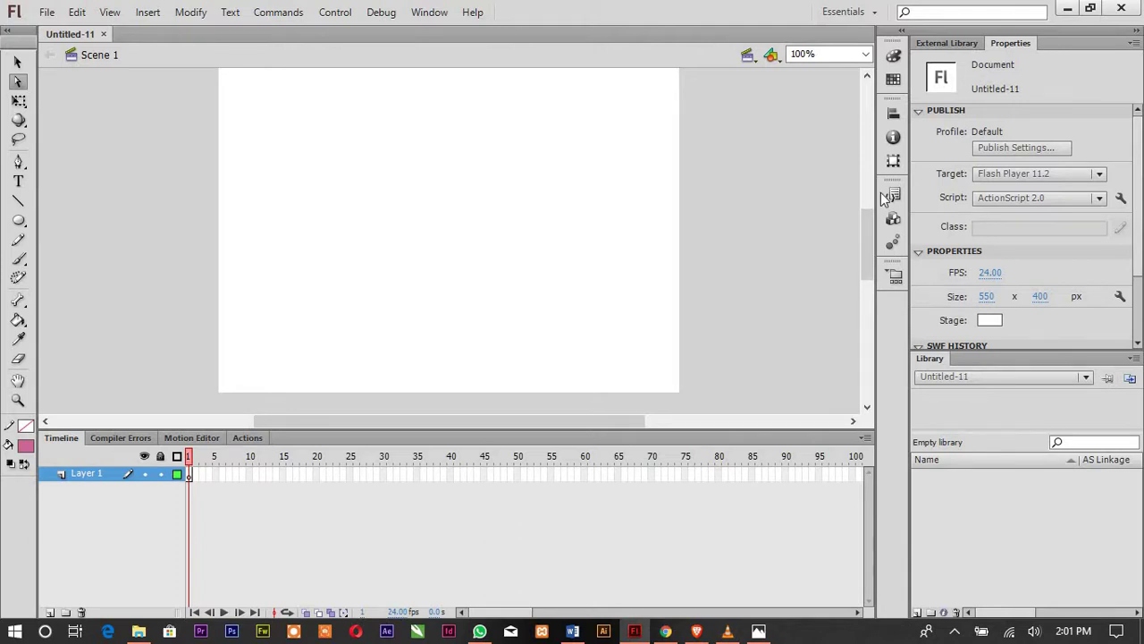
left_click_drag(870, 231, 870, 229)
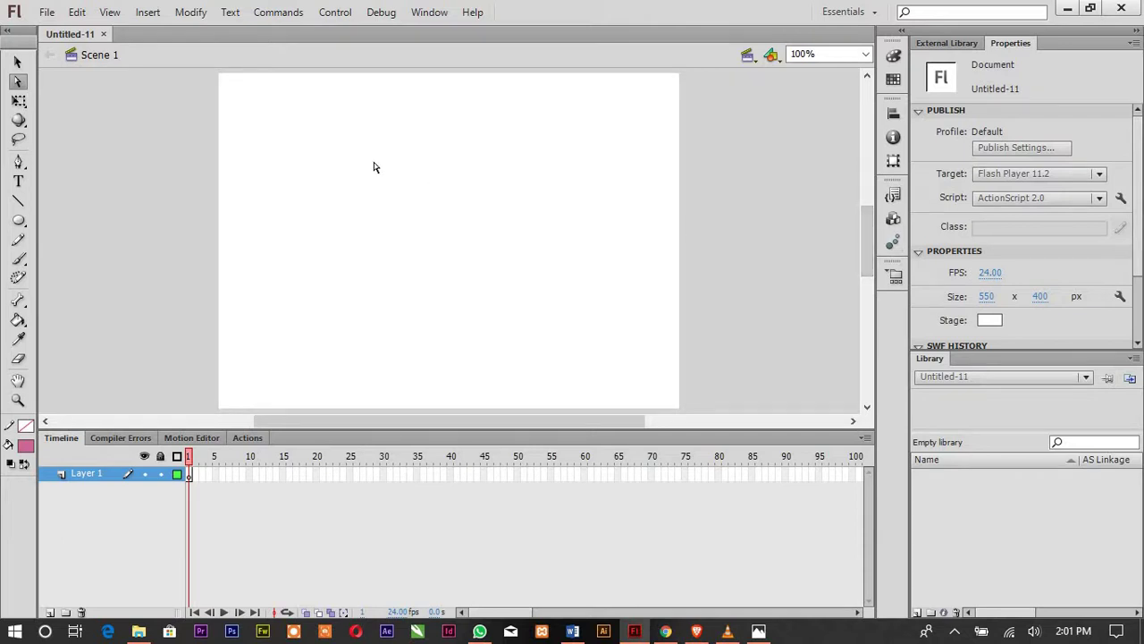
Draw a pink circle without a stroke near the lower-left corner of the stage using the Oval tool
key("v")
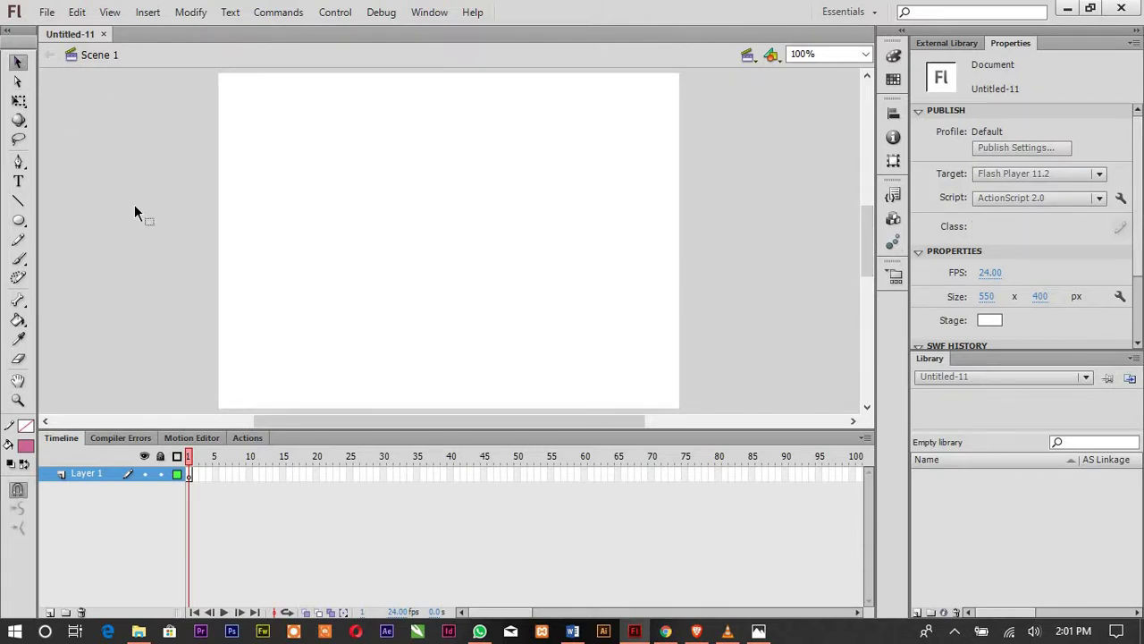
left_click(19, 221)
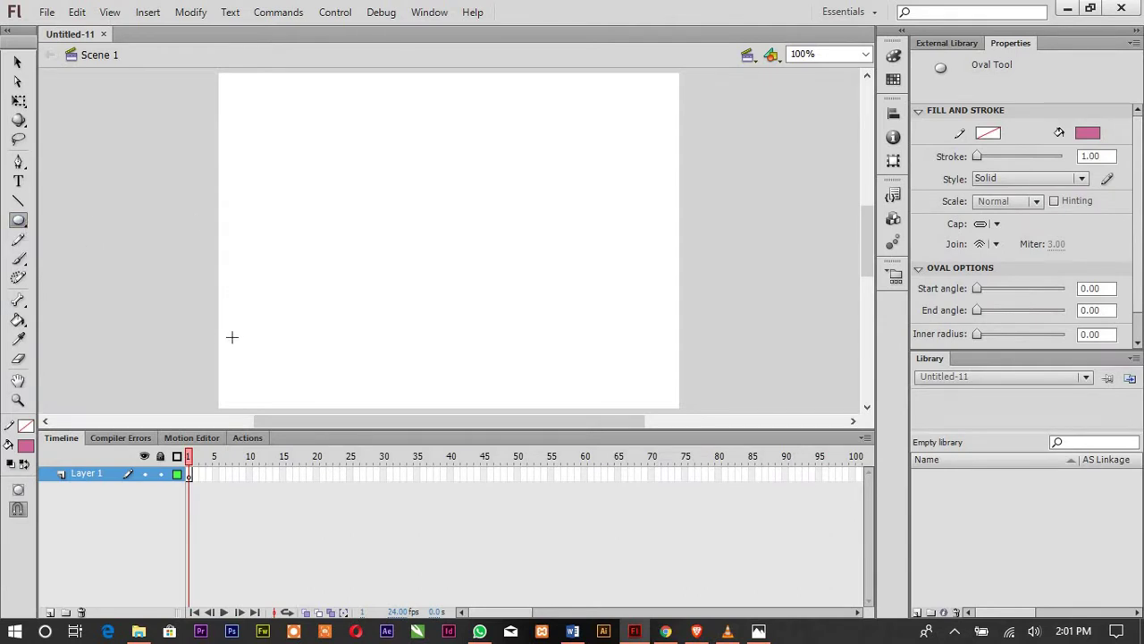
left_click_drag(230, 336, 271, 353)
left_click(17, 62)
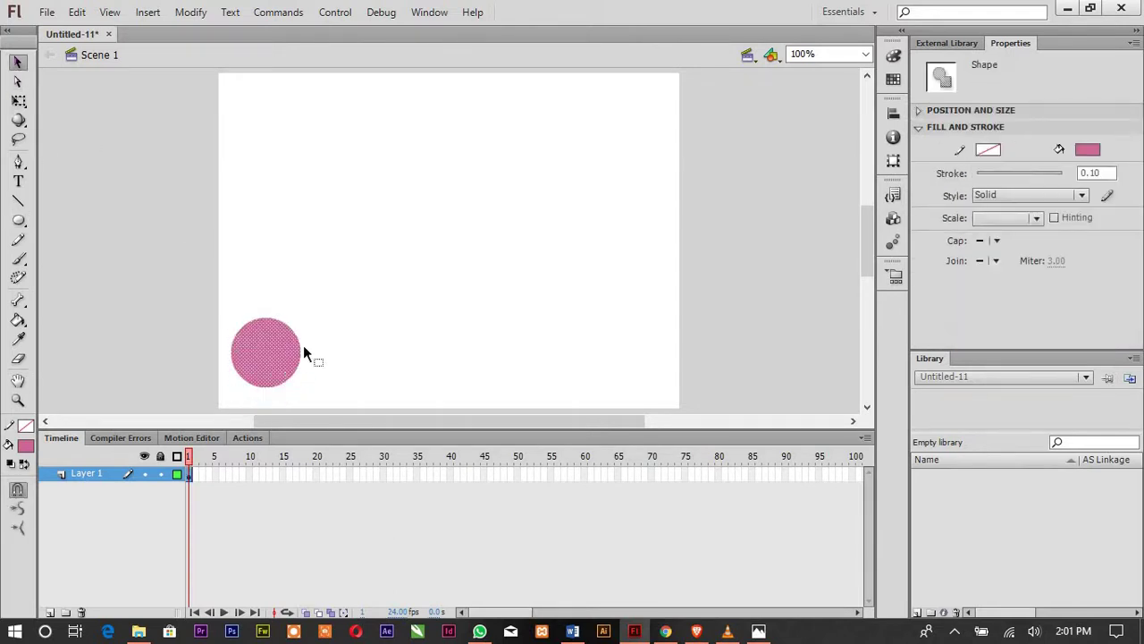
left_click(142, 205)
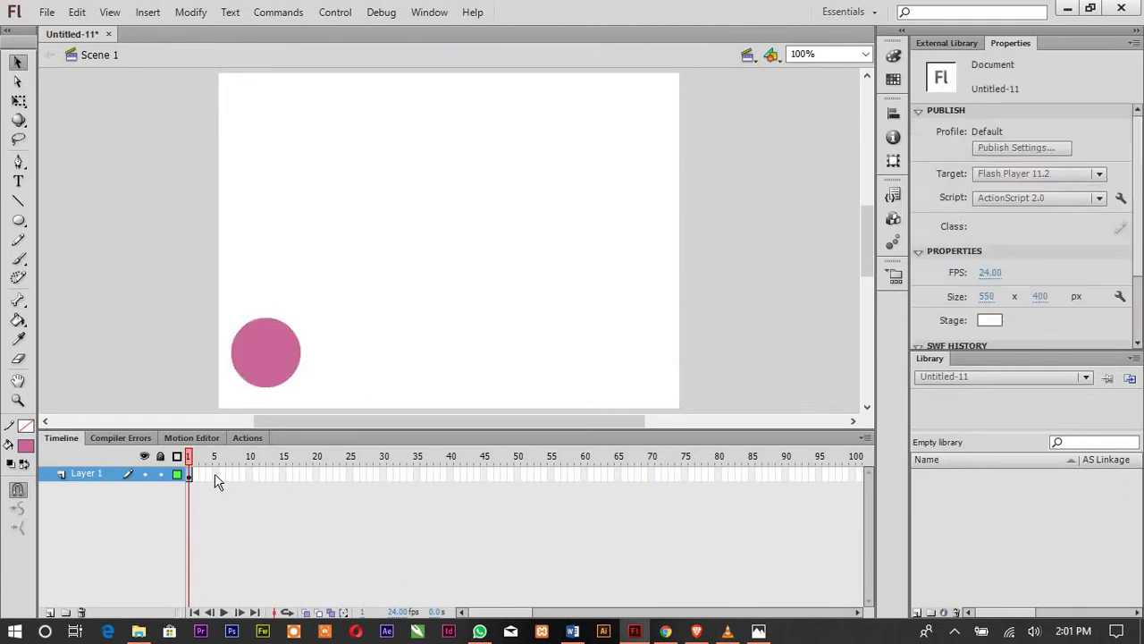
Rename Layer 1 as BALL
double_click(86, 474)
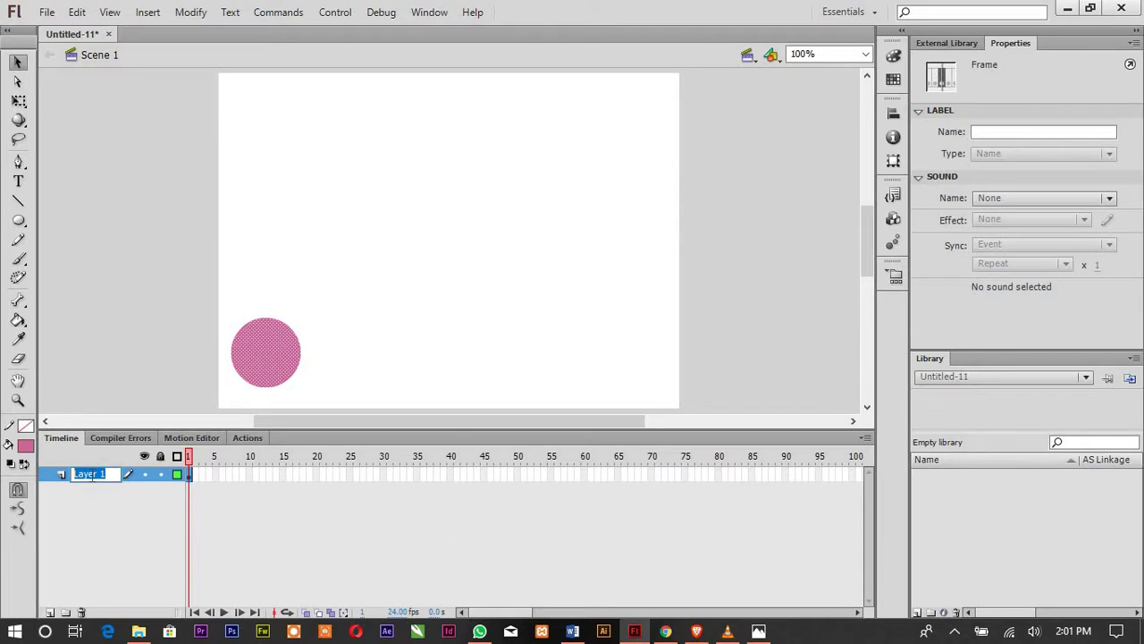
type("BALL")
left_click(106, 521)
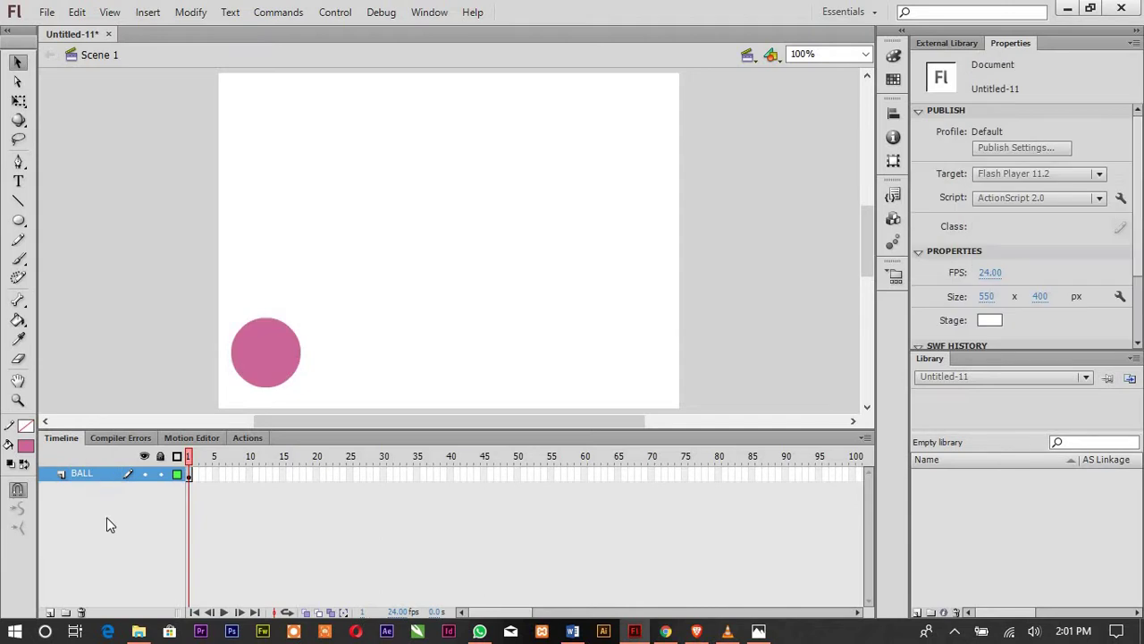
Convert the circle to a Graphic symbol named BALL with a centred registration point
left_click(275, 363)
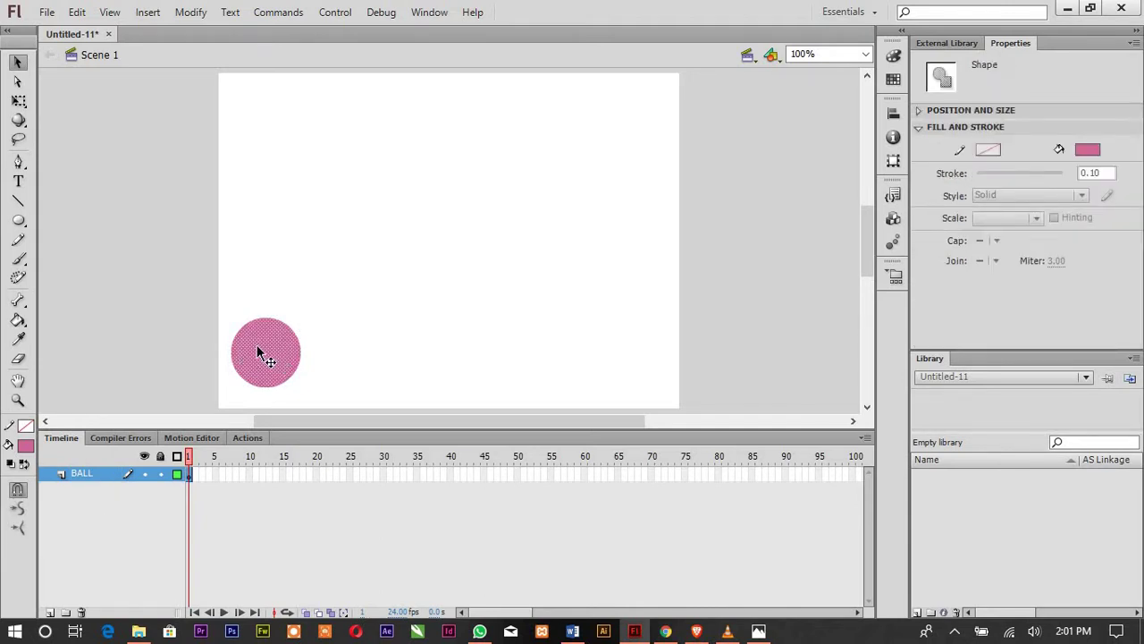
right_click(257, 353)
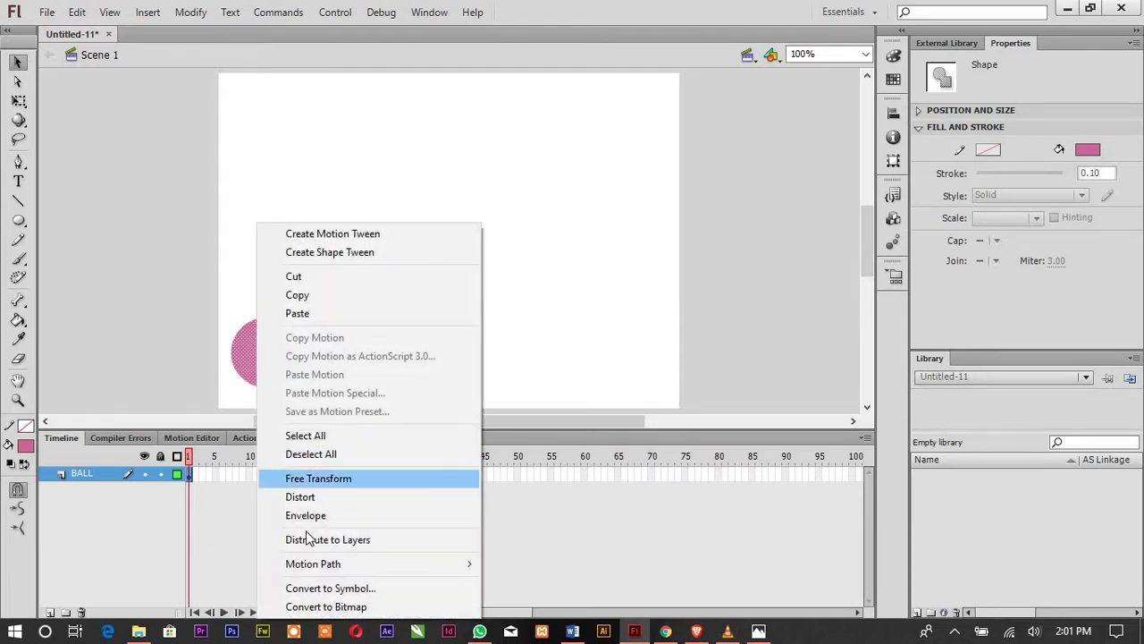
left_click(326, 588)
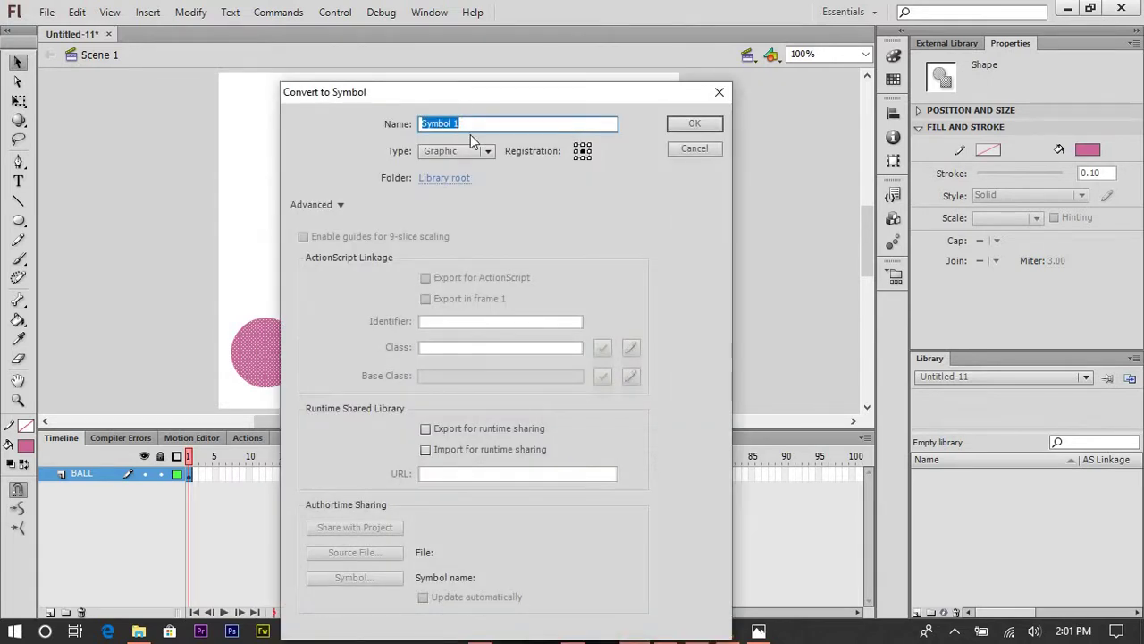
type("BALL")
left_click(492, 149)
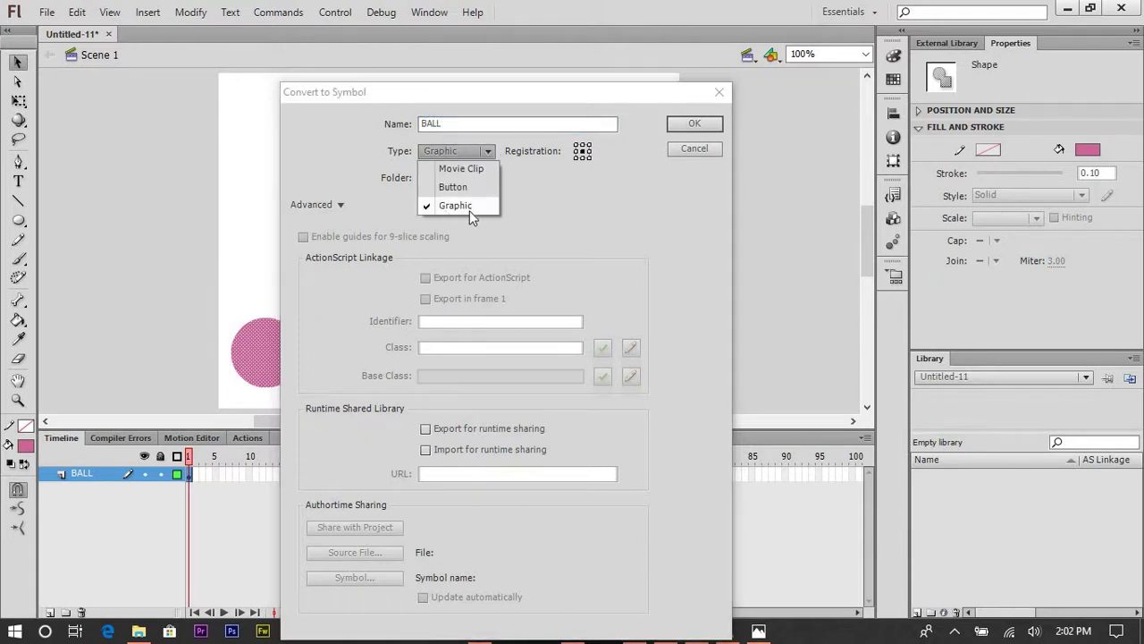
left_click(469, 206)
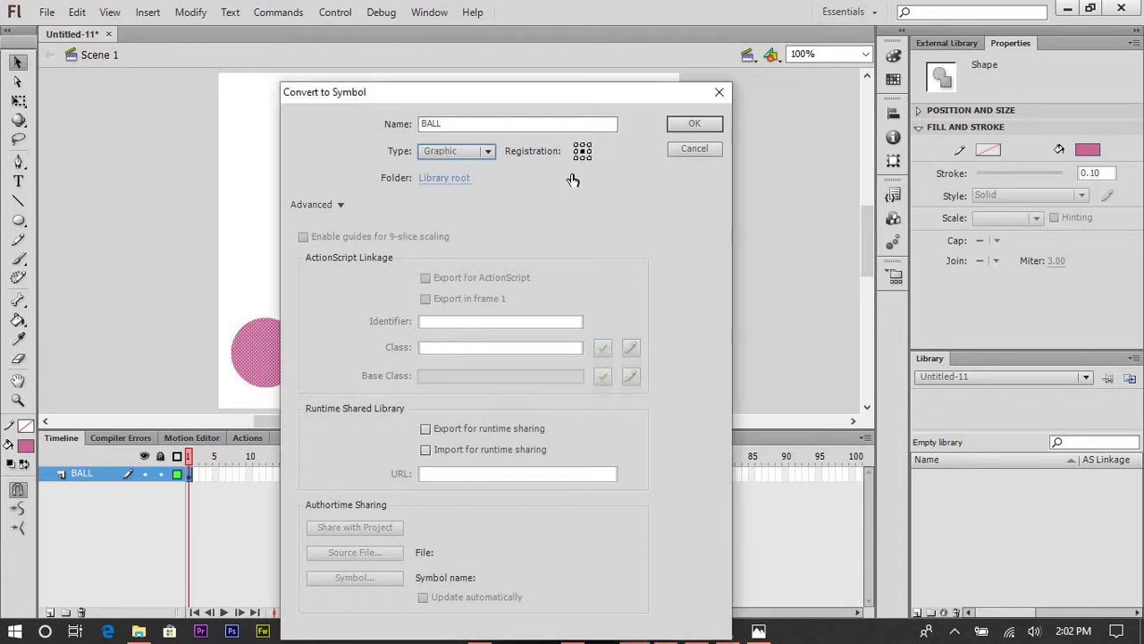
left_click(582, 151)
left_click(685, 127)
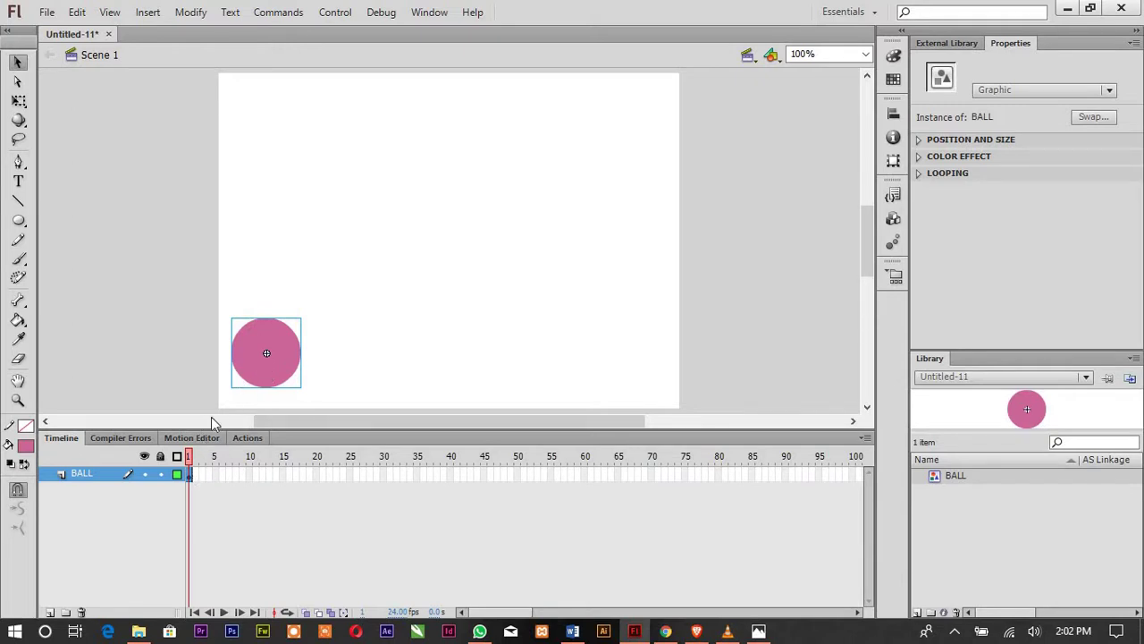
Create a motion tween from frame 1 of the BALL layer and extend it to frame 55
right_click(190, 479)
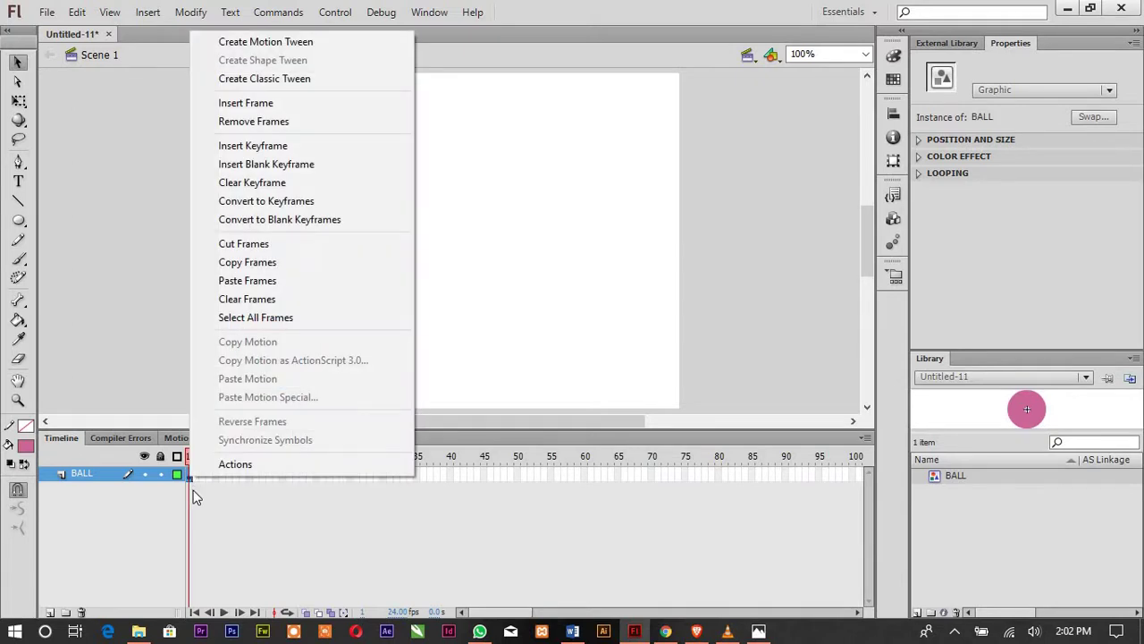
left_click(189, 482)
right_click(190, 482)
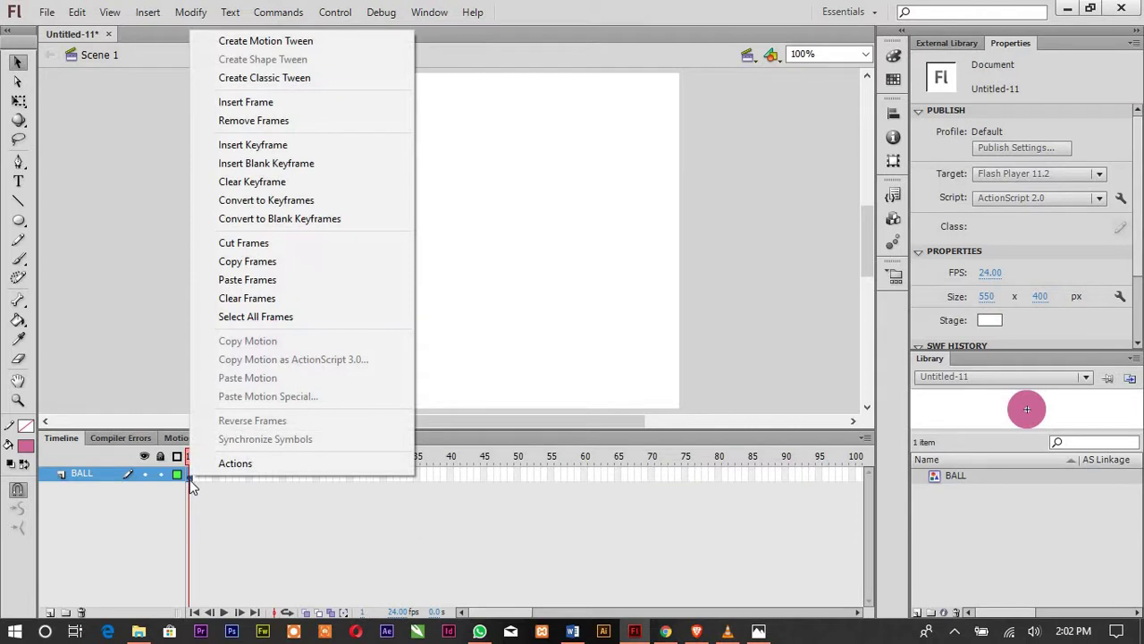
left_click(267, 48)
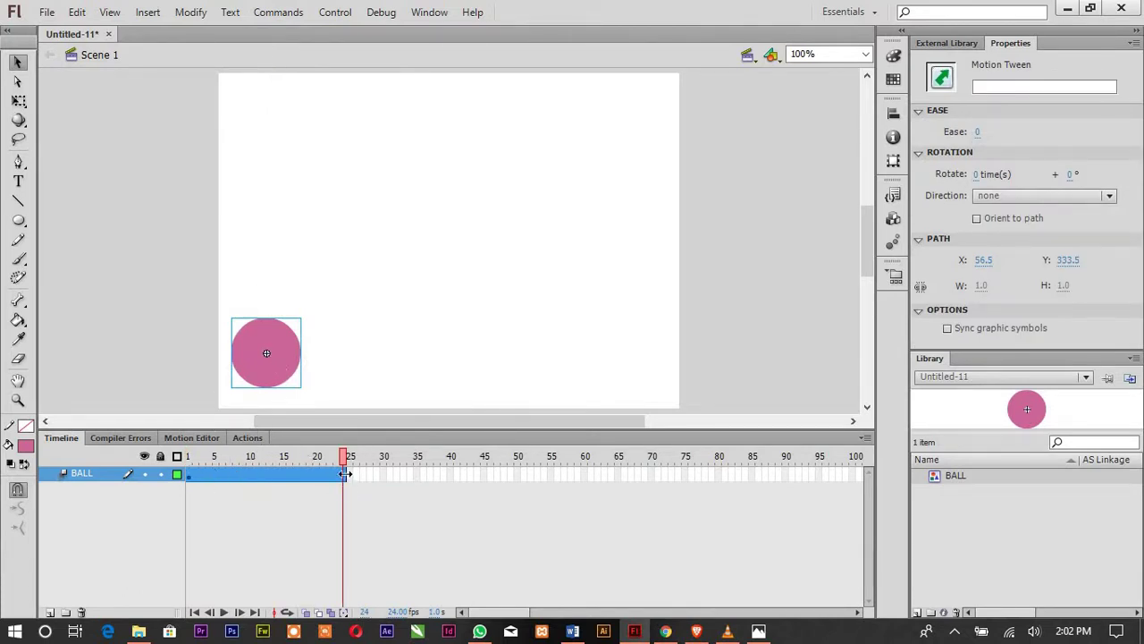
left_click_drag(345, 474, 551, 476)
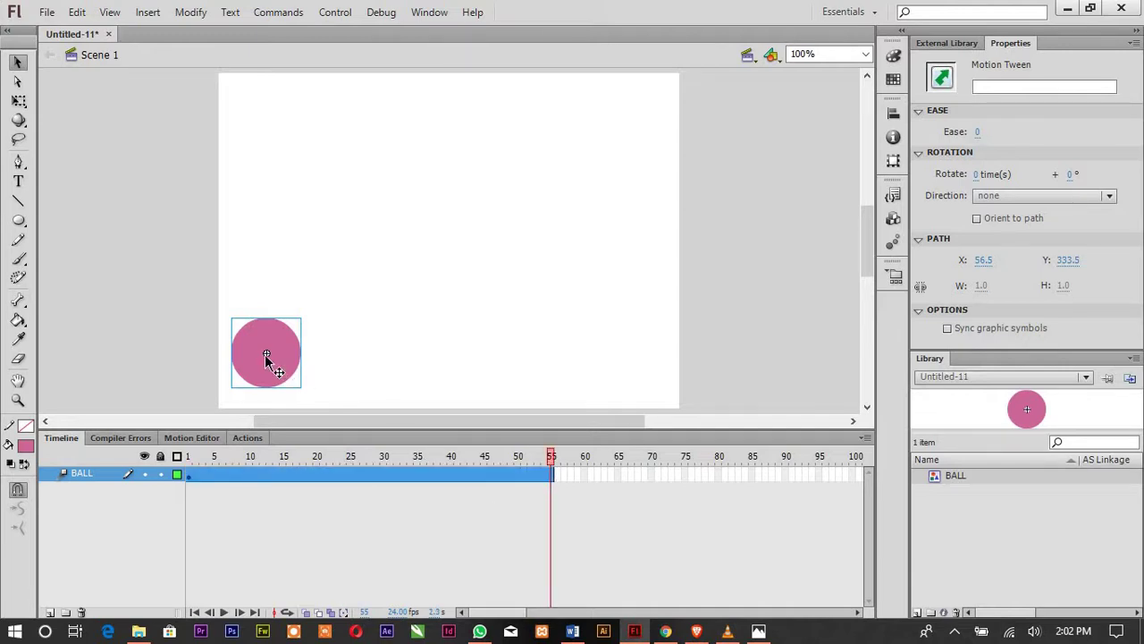
Move the ball at frame 55 just beyond the stage's right edge and test the movie
left_click_drag(266, 354, 726, 361)
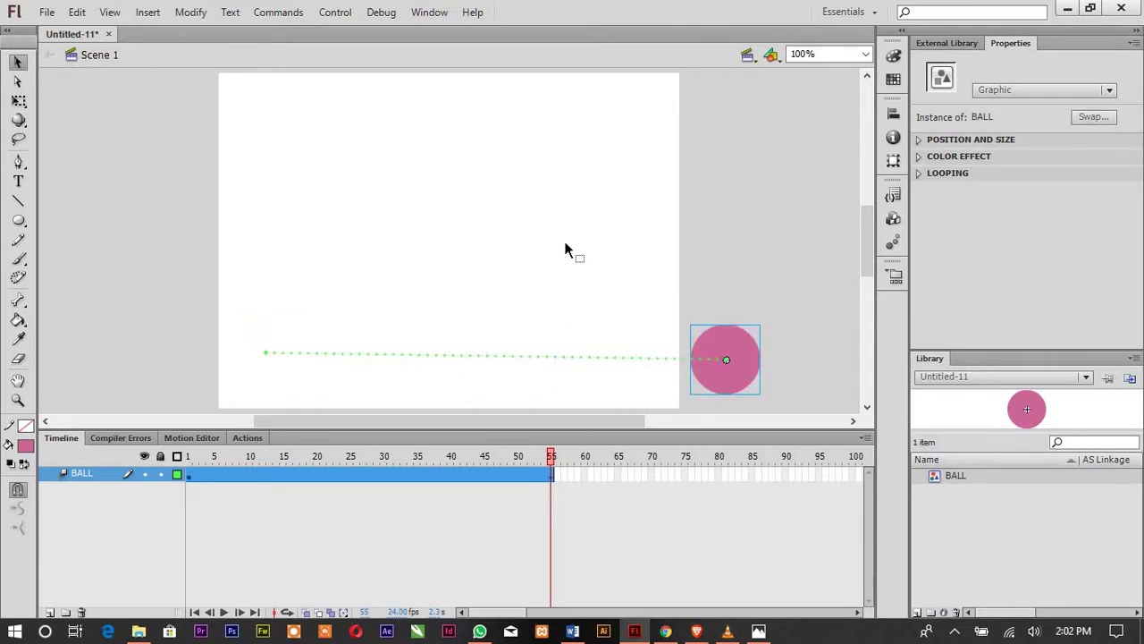
key("ctrl+Return")
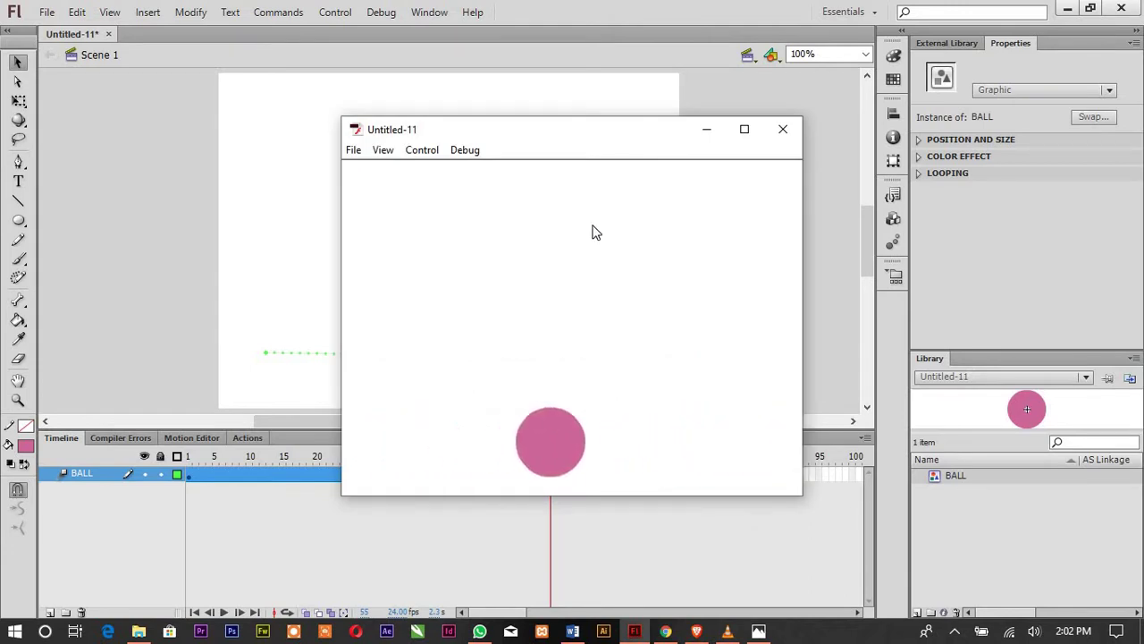
left_click(769, 134)
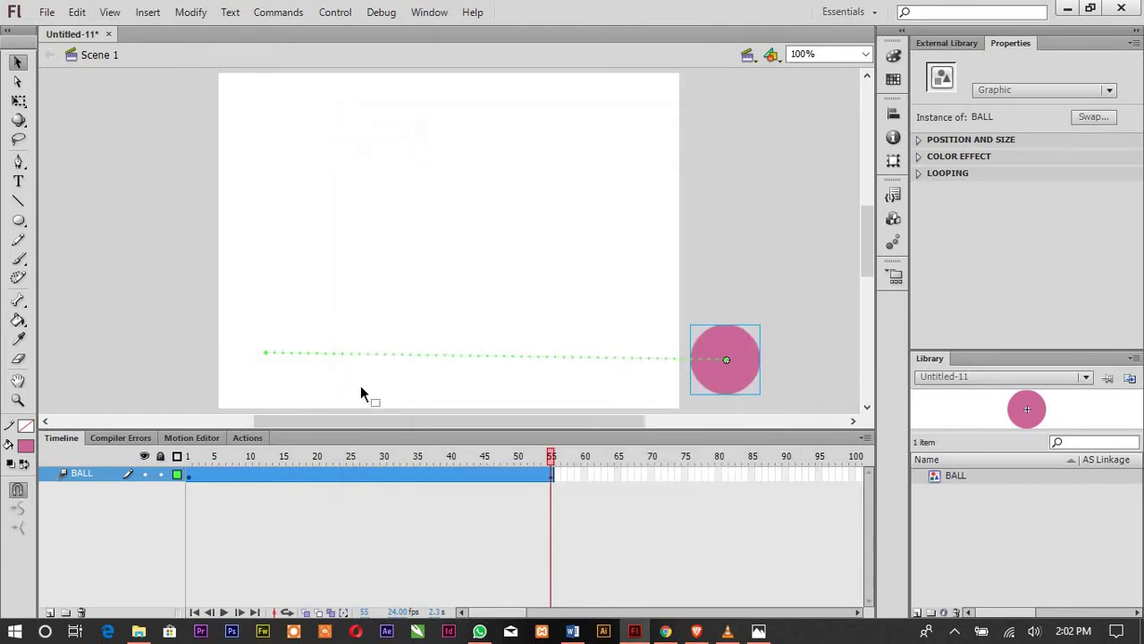
Shift the motion path's start point down and left, bend the path into an upward arc, and test the movie
left_click_drag(266, 352, 241, 375)
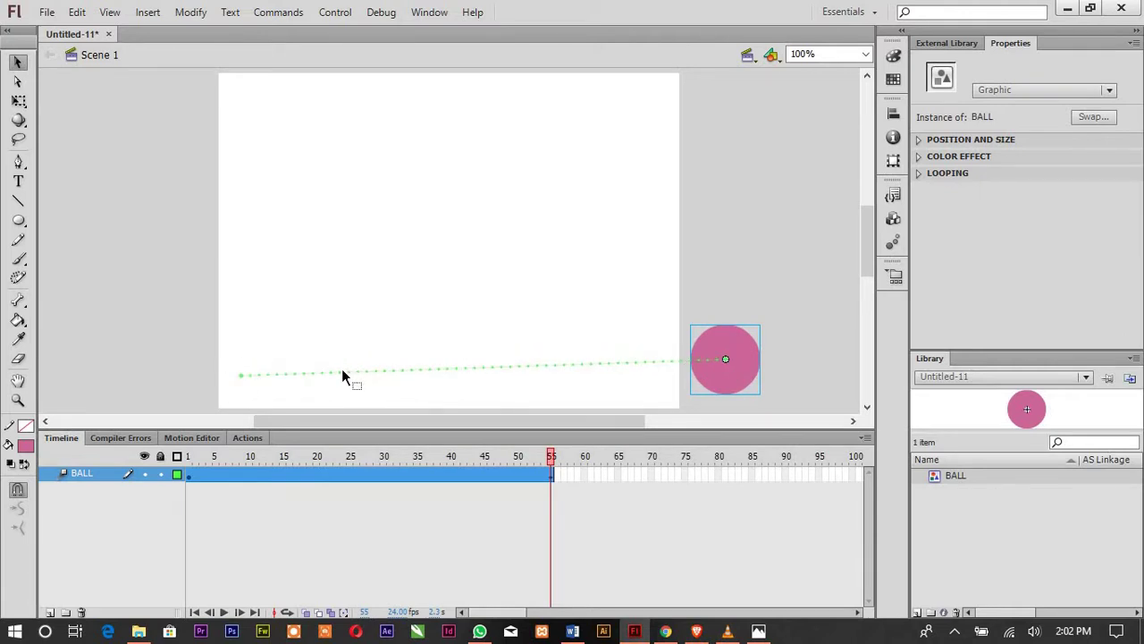
left_click_drag(385, 367, 305, 224)
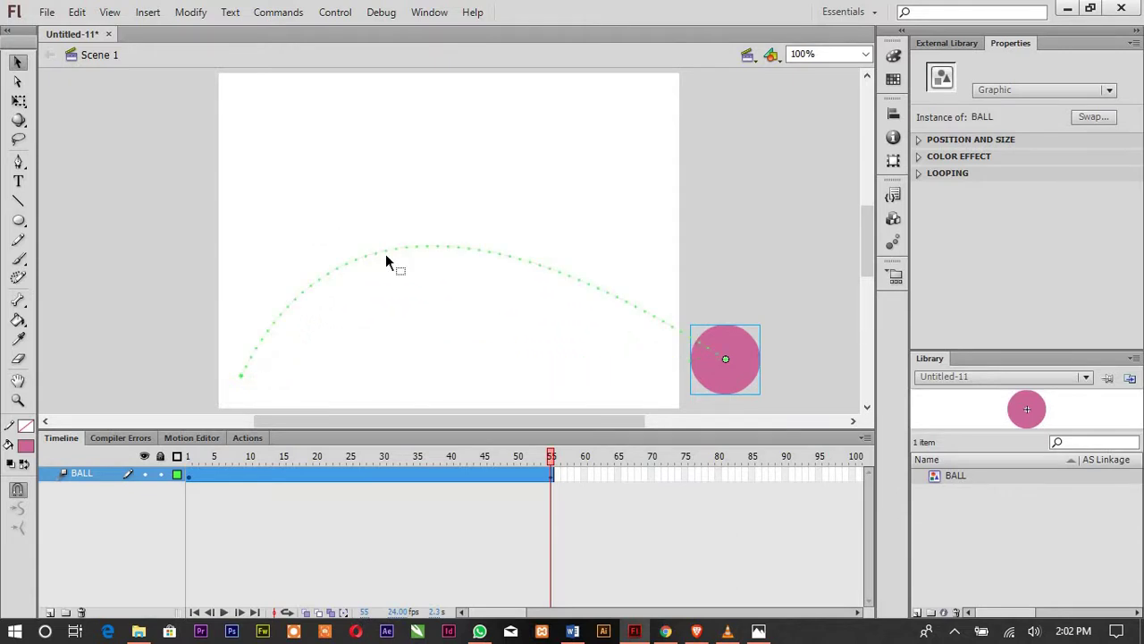
key("ctrl+Return")
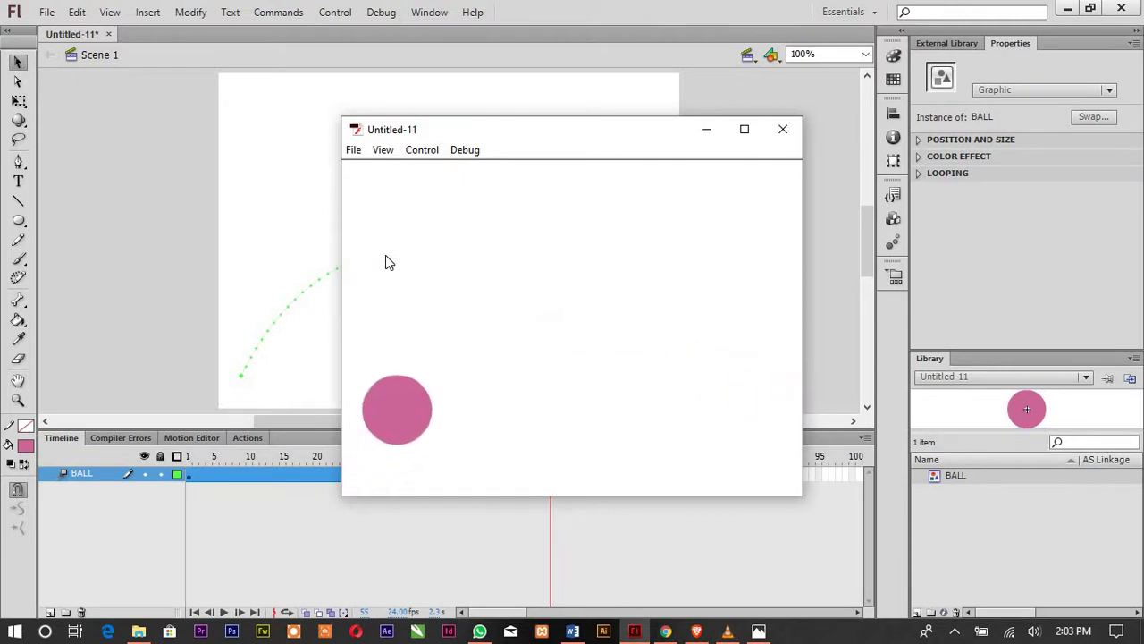
left_click(781, 132)
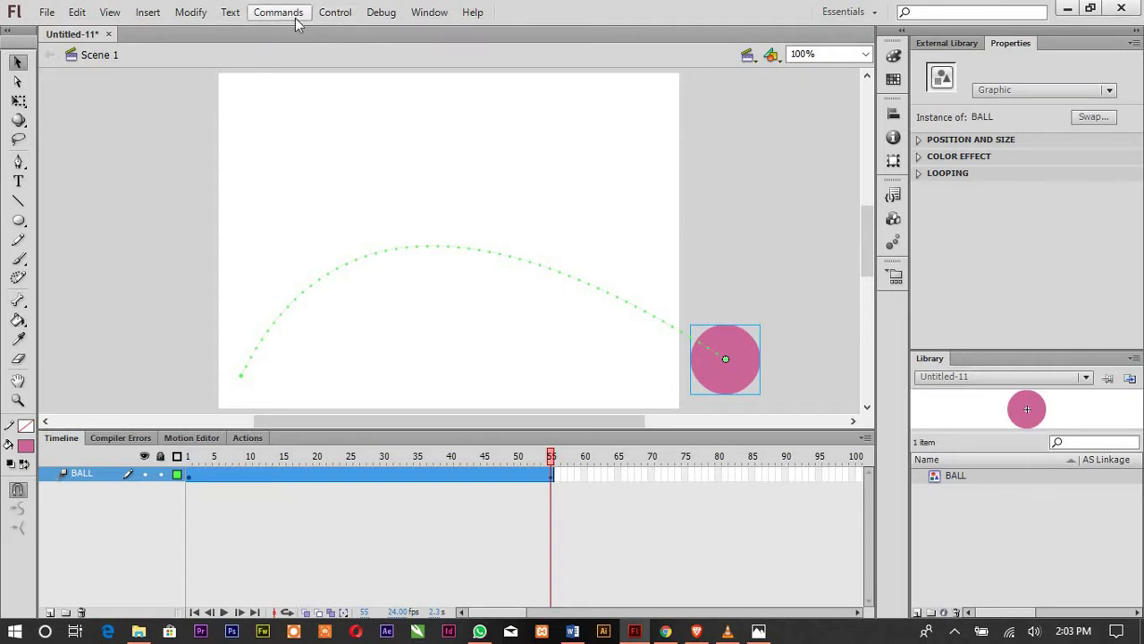
Open the Buttons common library and sort its items by name in ascending order
left_click(416, 12)
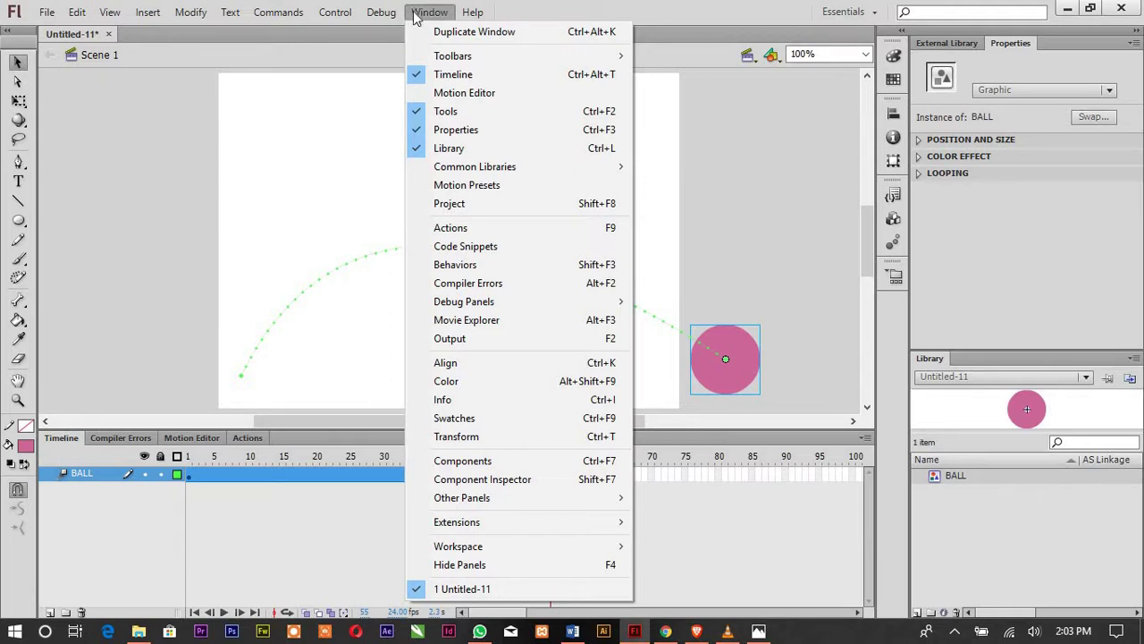
left_click(410, 18)
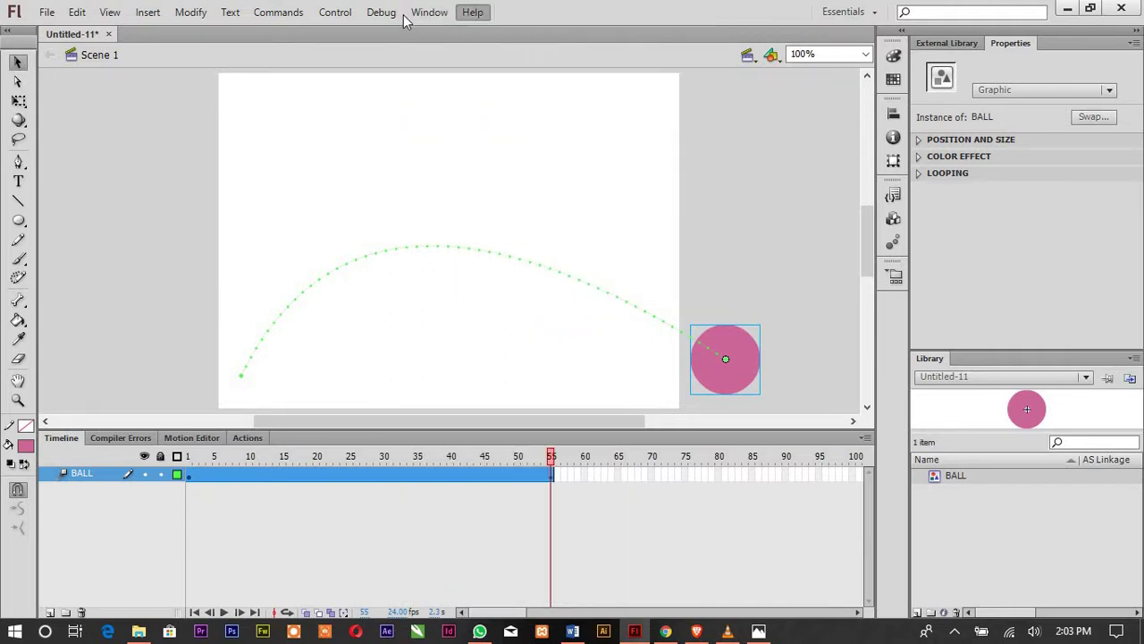
left_click(398, 14)
mouse_move(416, 16)
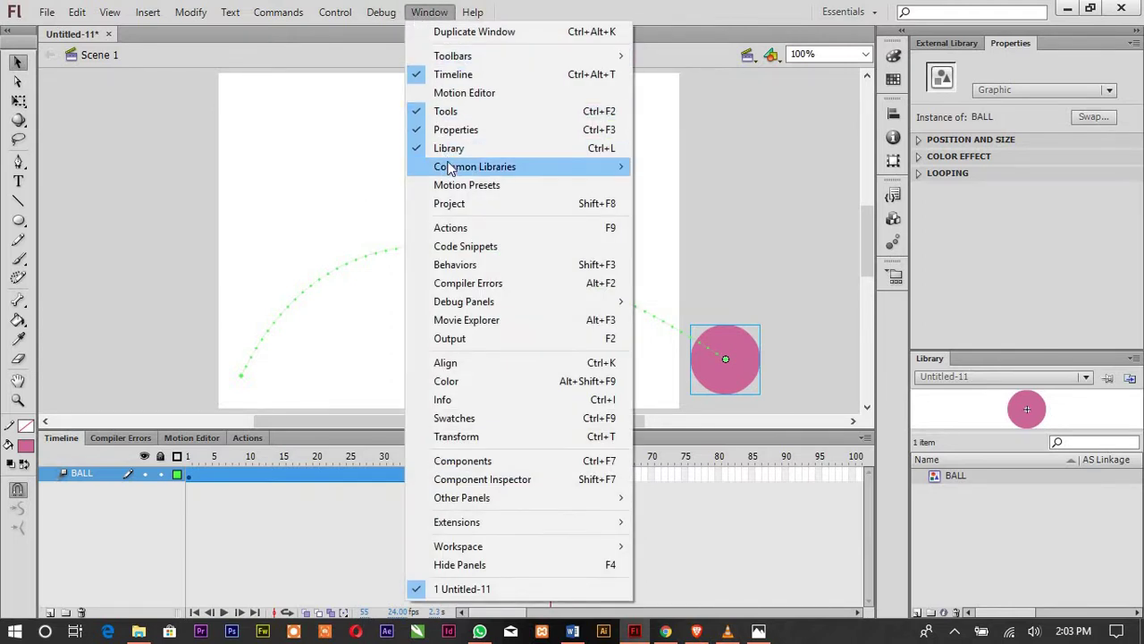
mouse_move(452, 172)
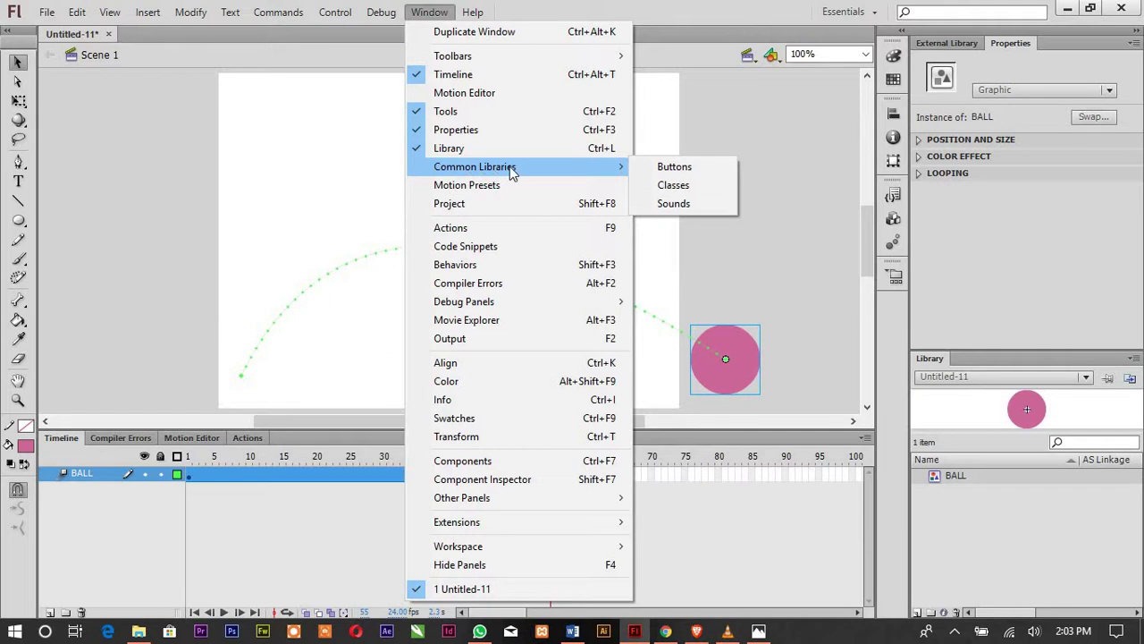
left_click(667, 169)
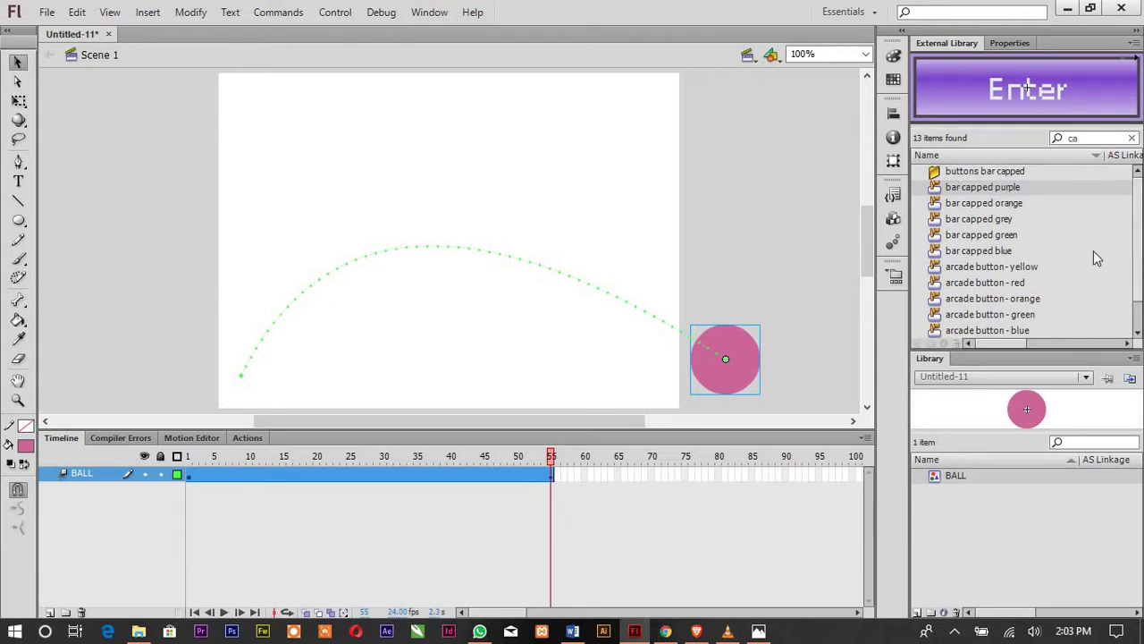
left_click(956, 175)
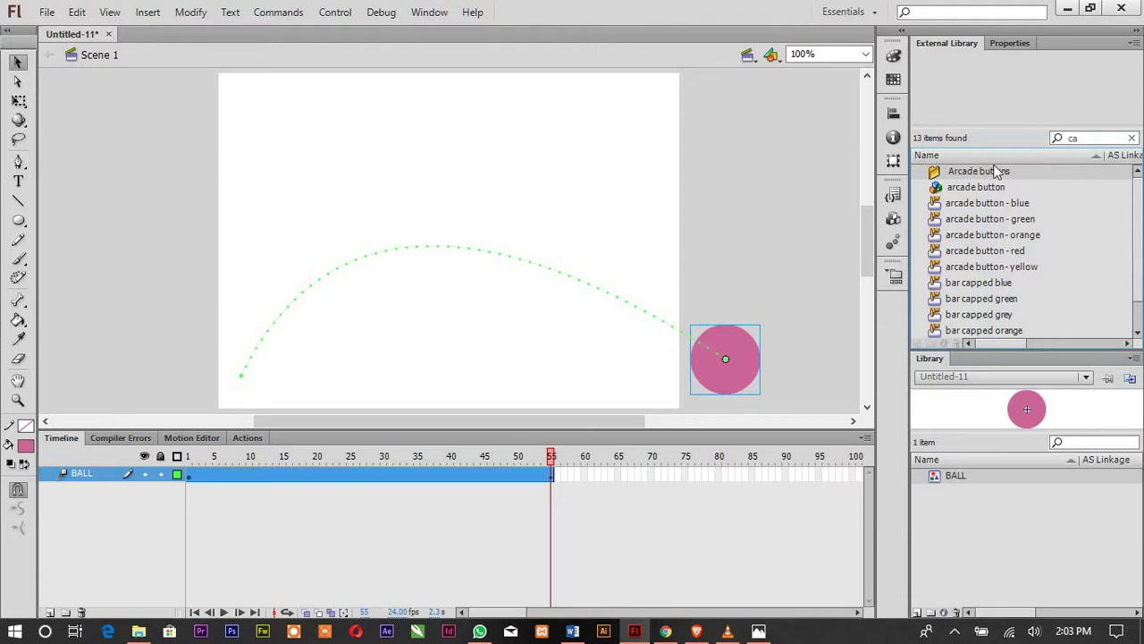
Preview the arcade button items in the Buttons library, including the blue and green versions
left_click(975, 172)
left_click(973, 189)
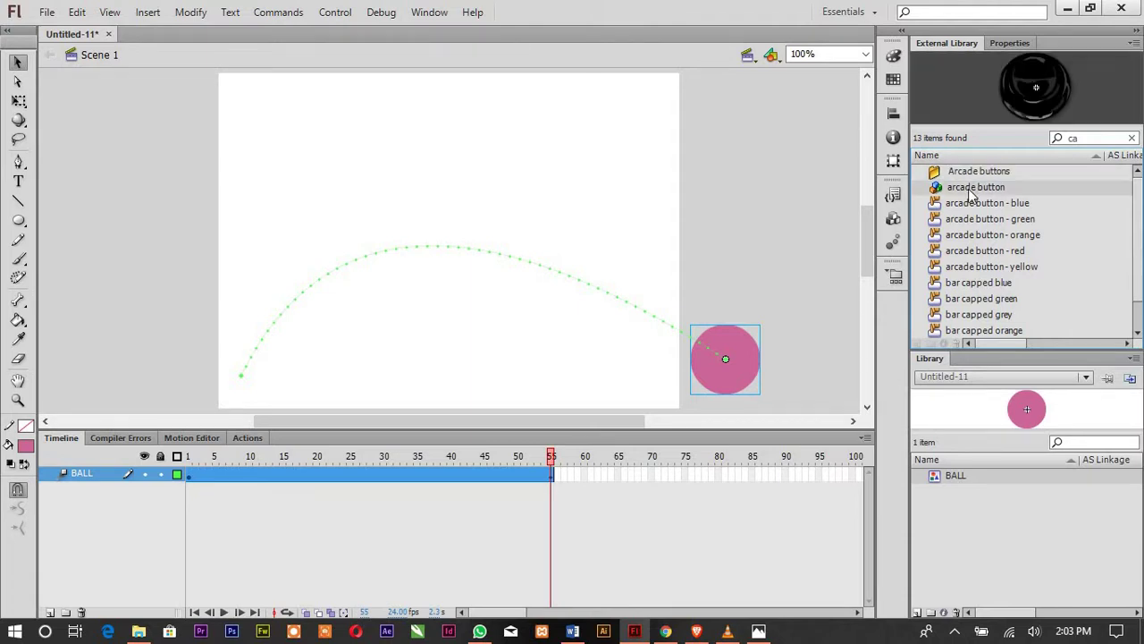
left_click(971, 205)
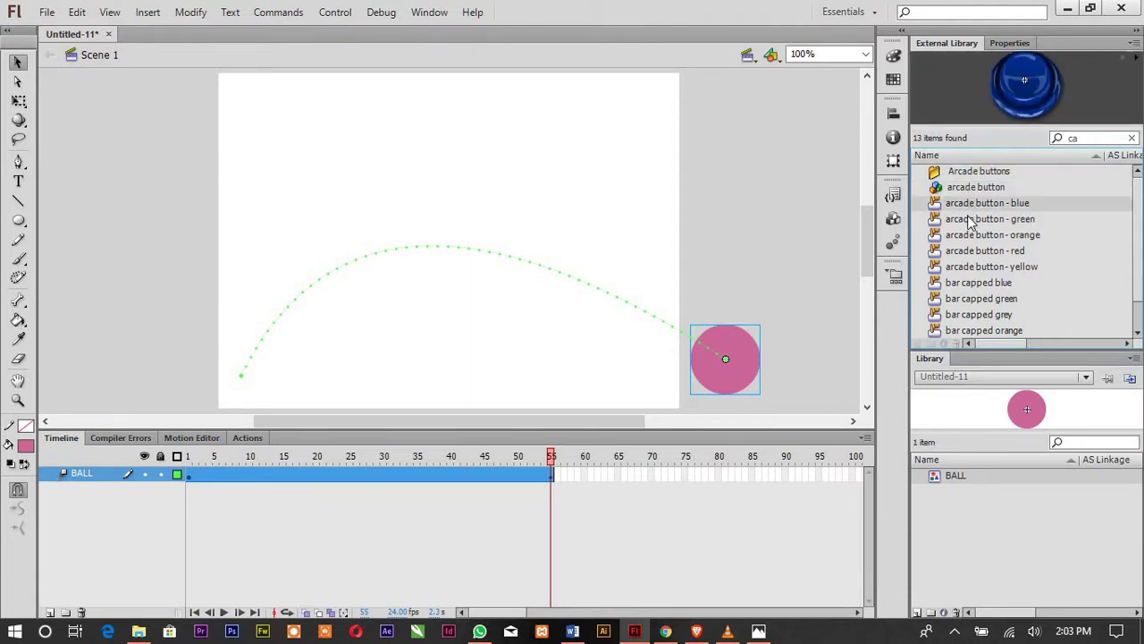
left_click(969, 220)
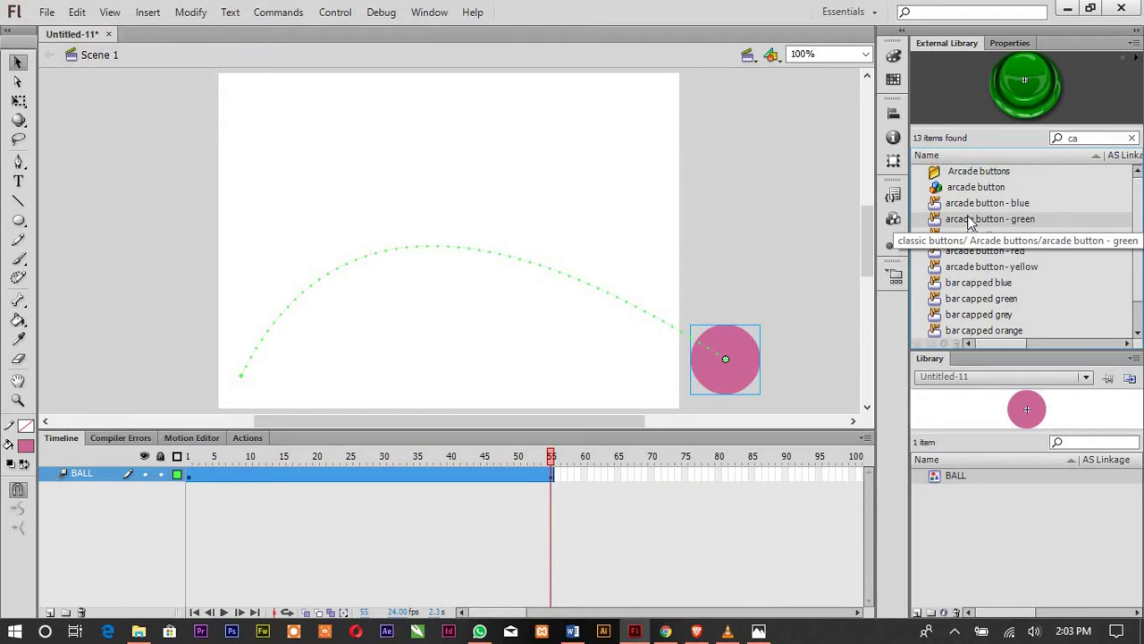
Add a new layer above BALL and name it BUTTON
left_click(50, 612)
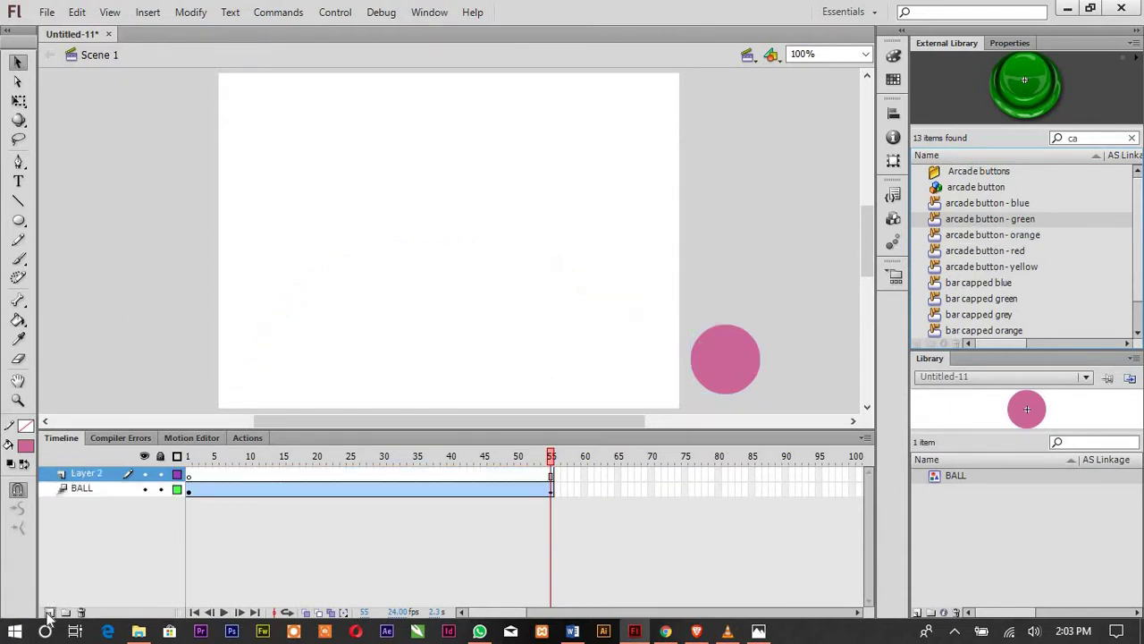
double_click(82, 474)
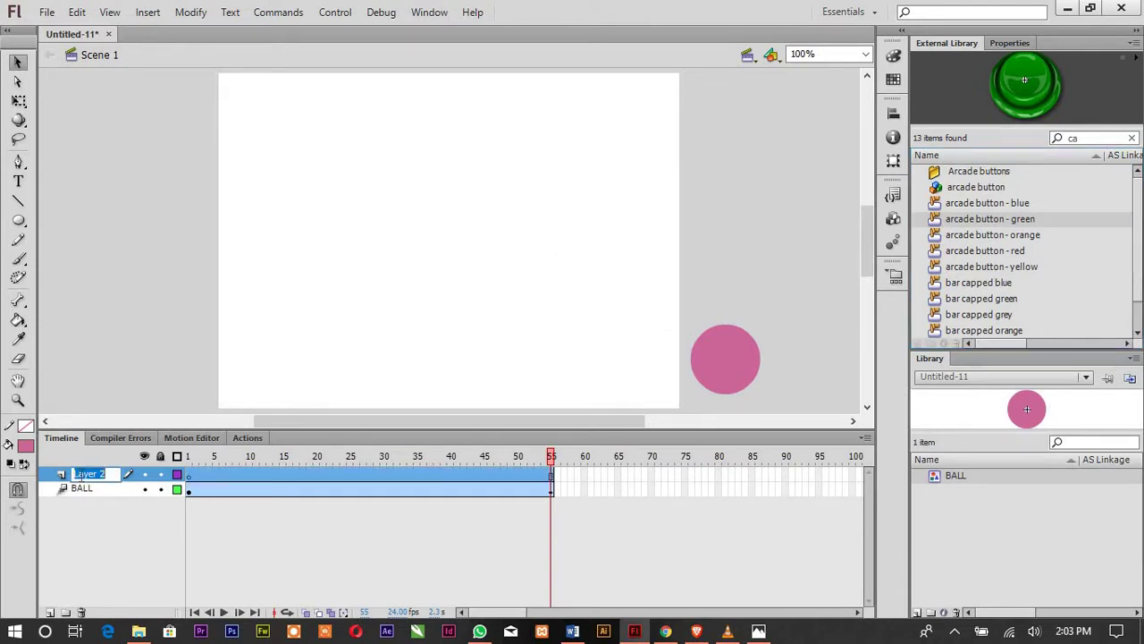
type("BUTTON")
key("Return")
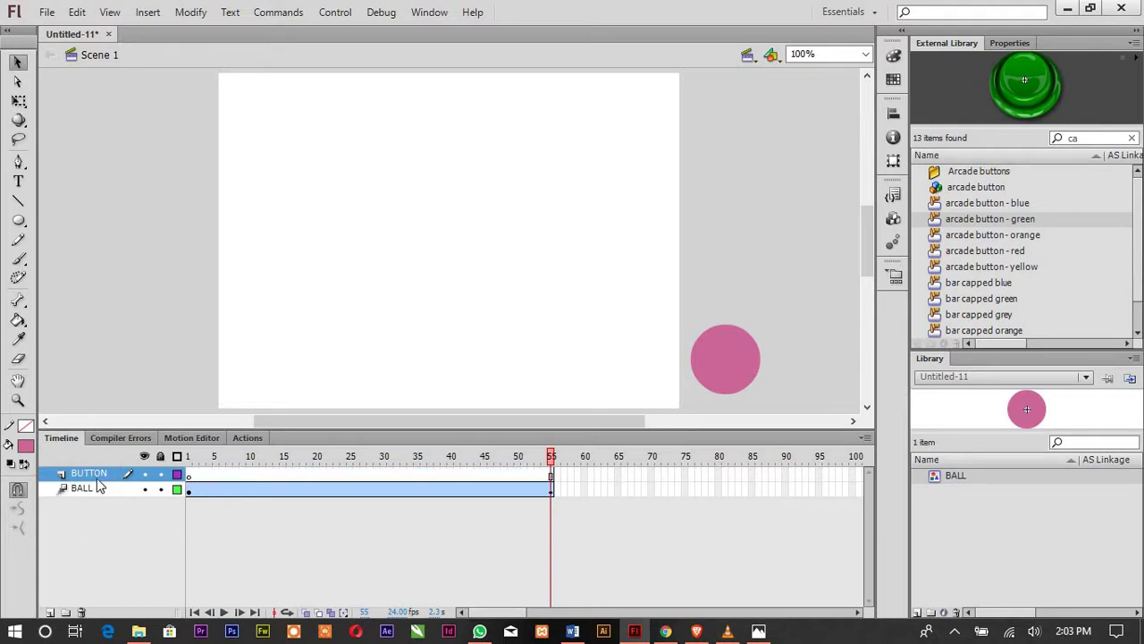
Place the green, orange and red arcade buttons in a row along the stage's upper edge at frame 1 of the BUTTON layer
left_click(189, 479)
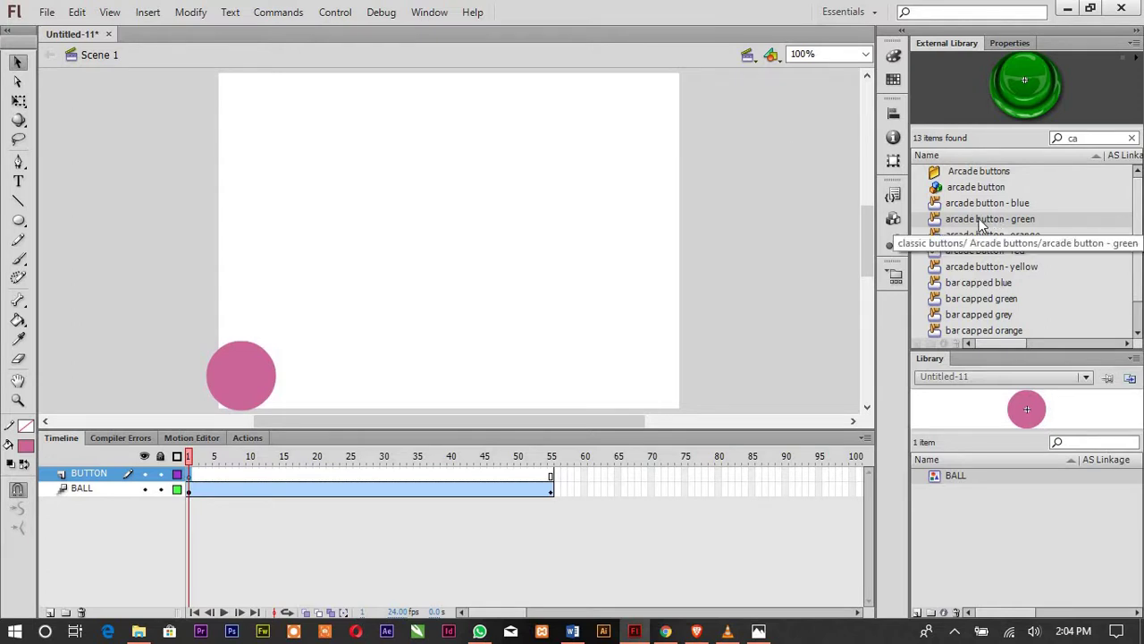
left_click_drag(980, 223, 281, 122)
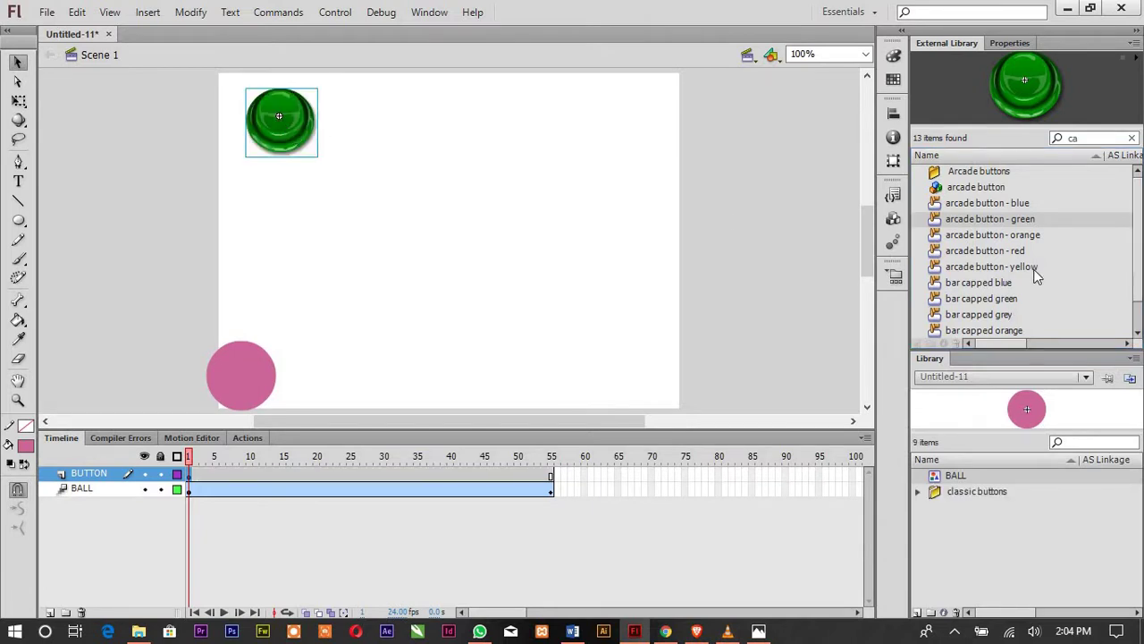
left_click_drag(983, 238, 433, 130)
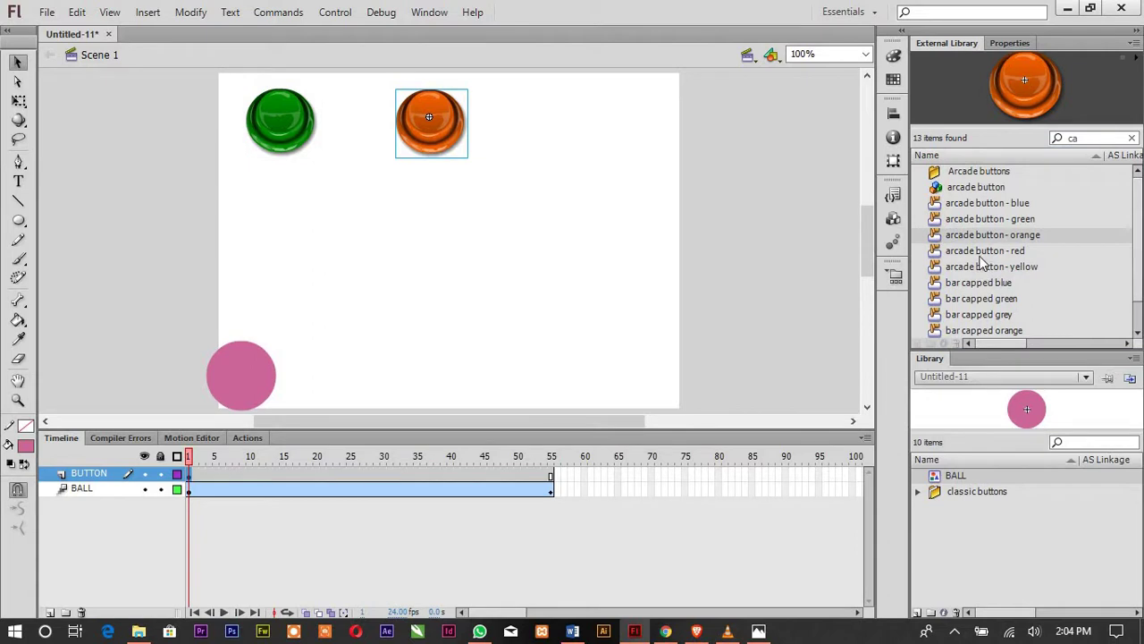
left_click_drag(950, 247, 593, 125)
left_click(686, 157)
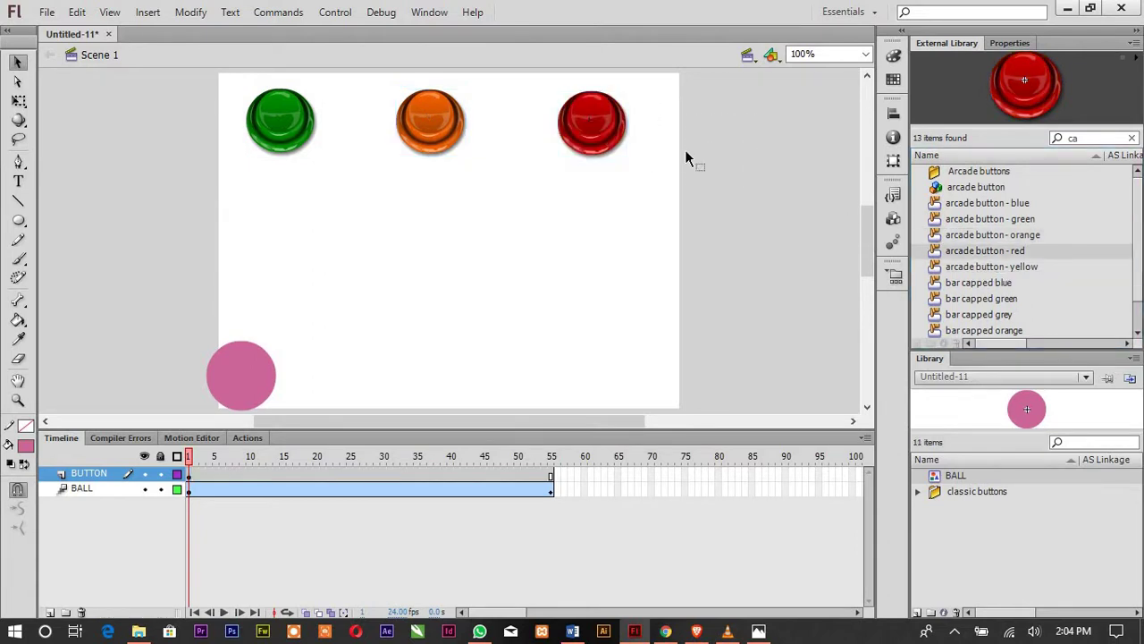
Add a static text label reading PLAY beneath the green button and colour it black
left_click(18, 182)
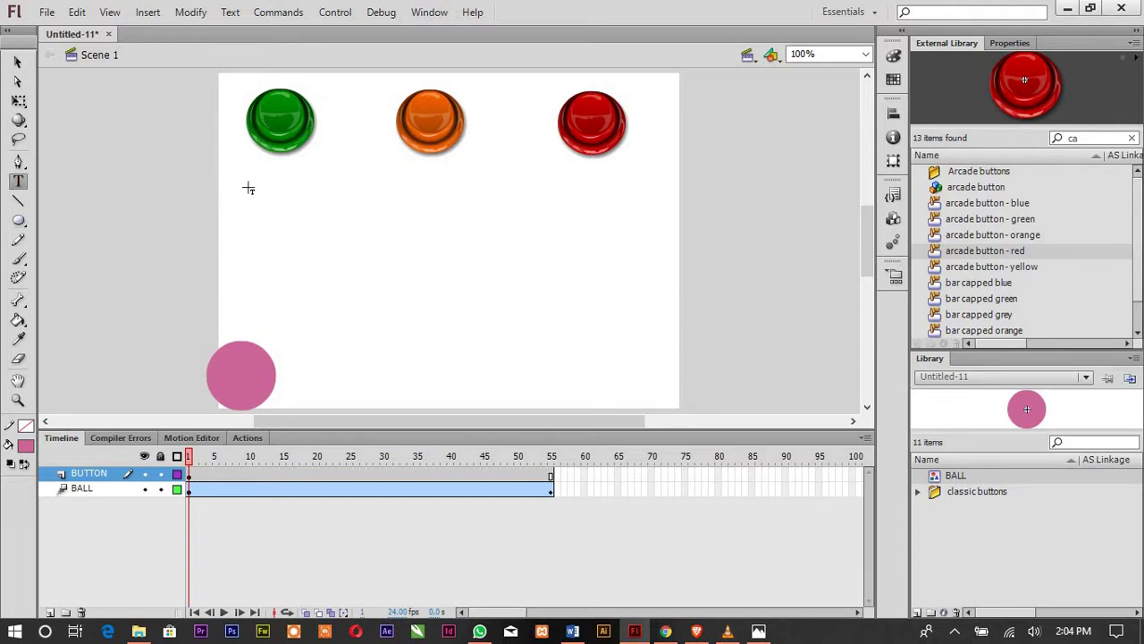
left_click_drag(245, 178, 323, 183)
key("ctrl+a")
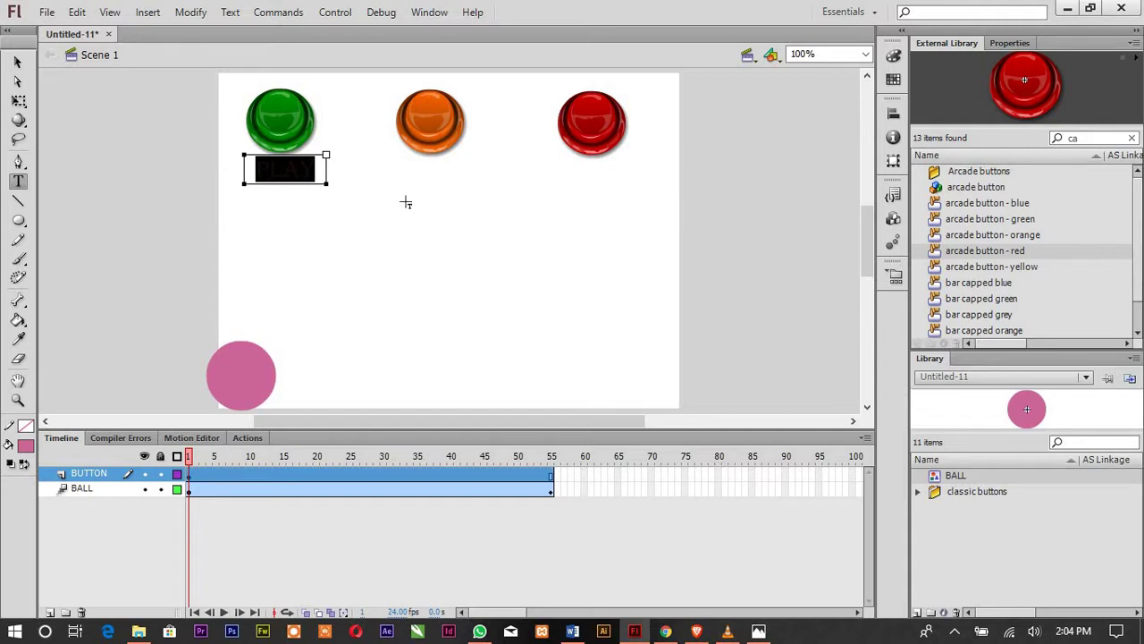
left_click_drag(260, 168, 340, 185)
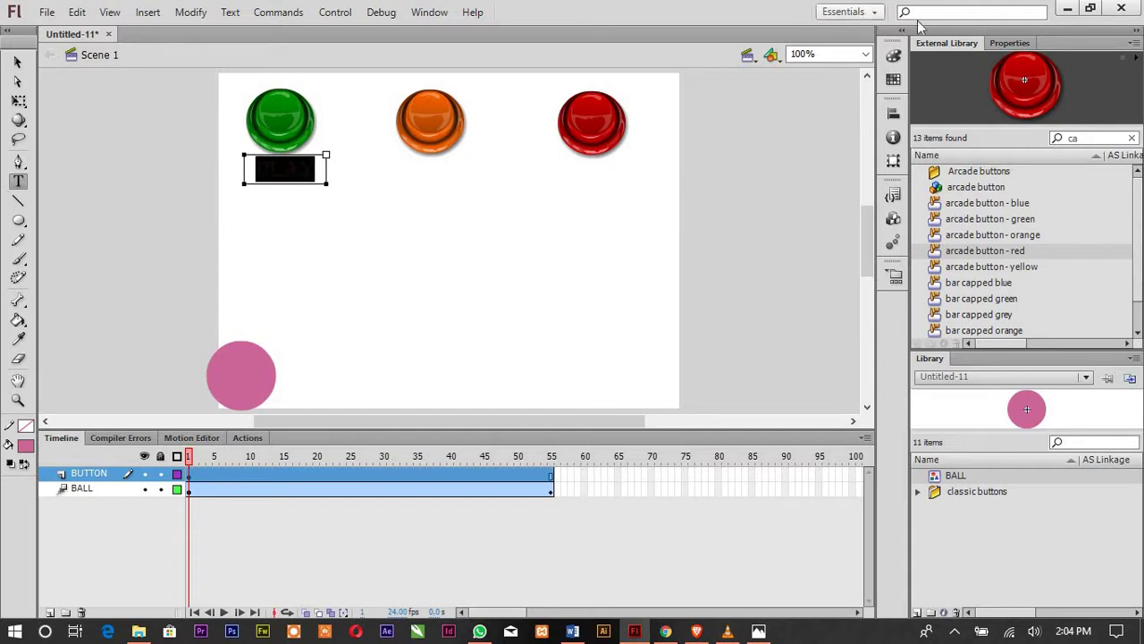
left_click(1003, 45)
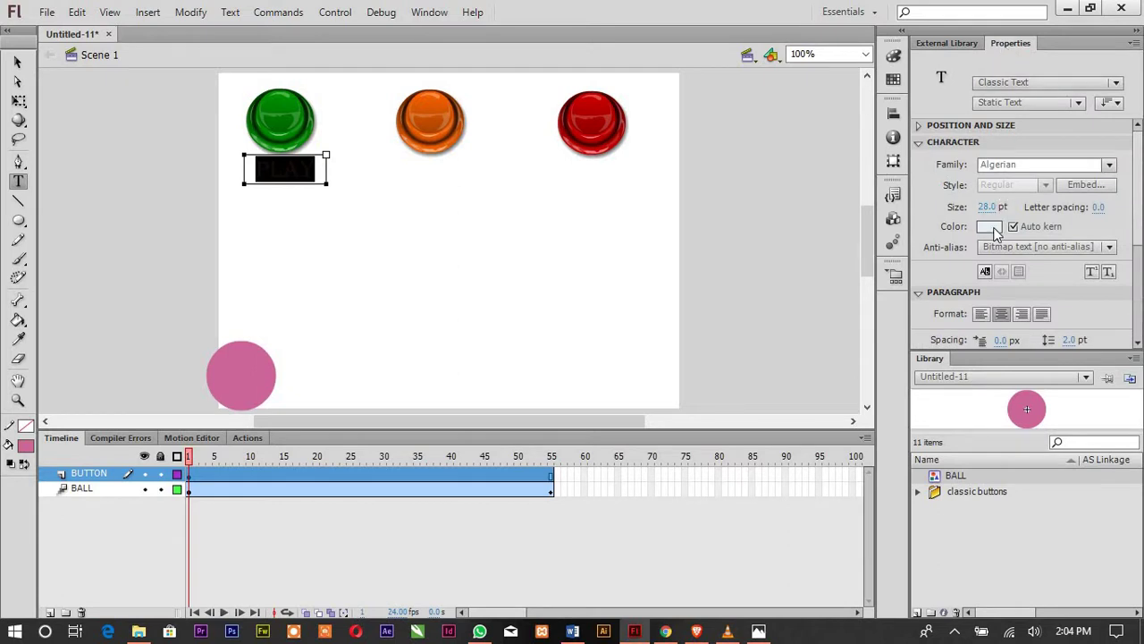
left_click(989, 226)
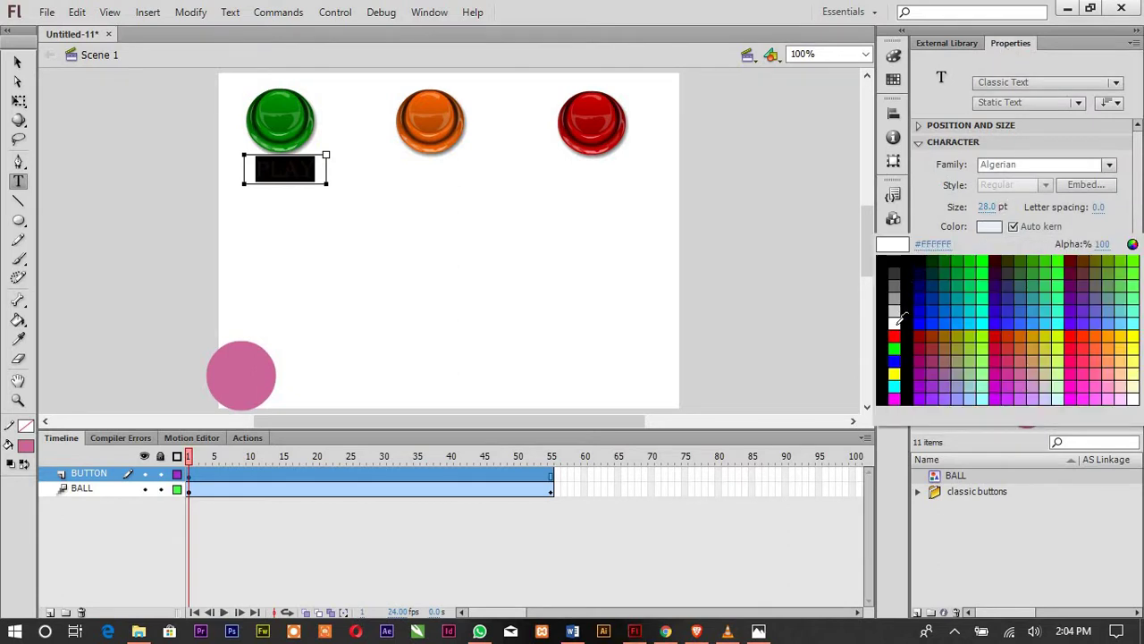
left_click(898, 269)
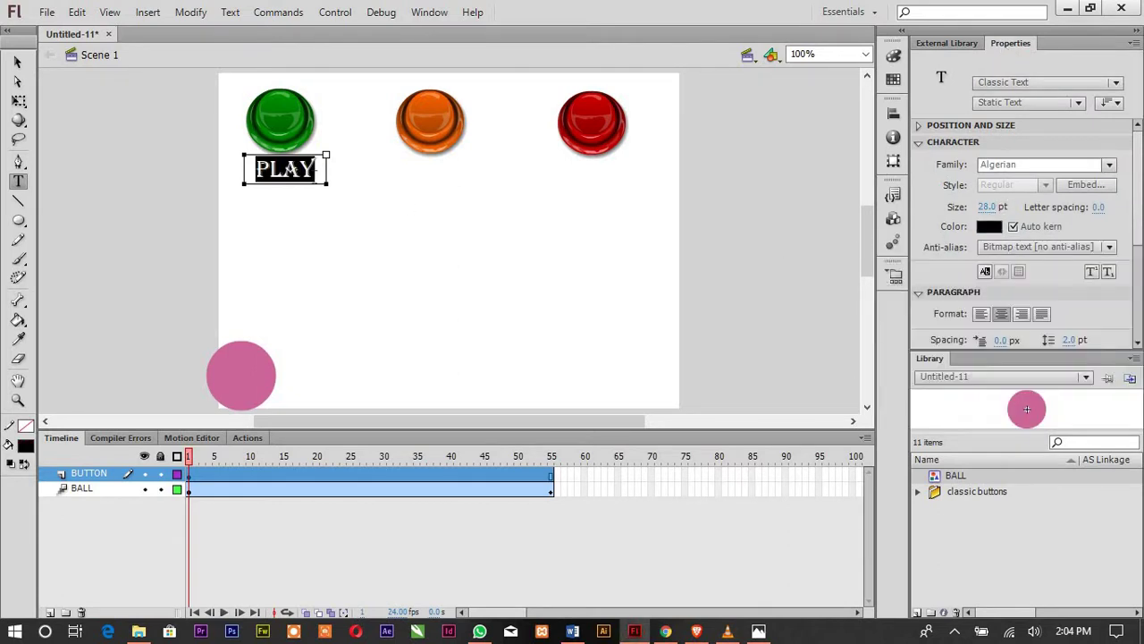
Shift the PLAY label slightly down and left beneath the green button
left_click(17, 61)
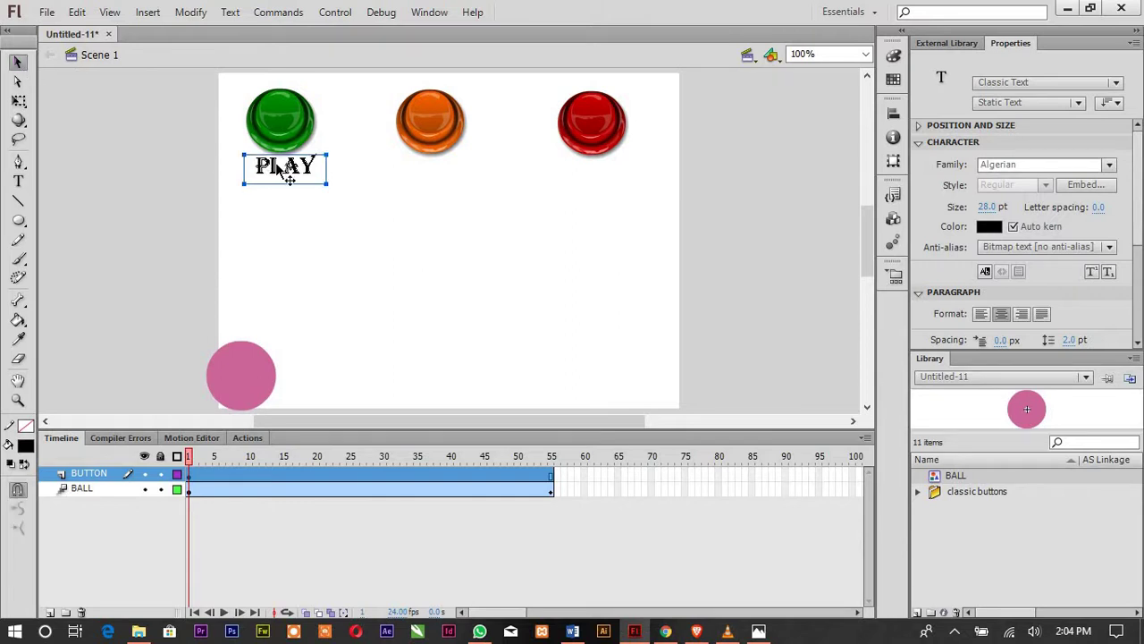
left_click_drag(275, 164, 267, 171)
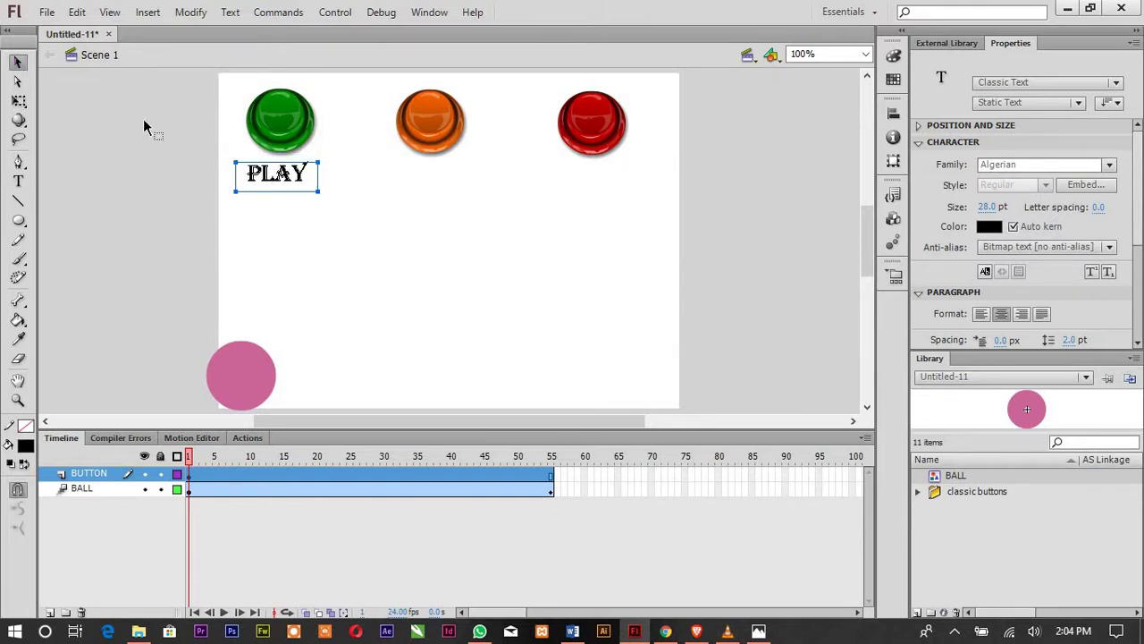
left_click(143, 125)
Add a text label reading PAUSE and centre it beneath the orange button
left_click(18, 181)
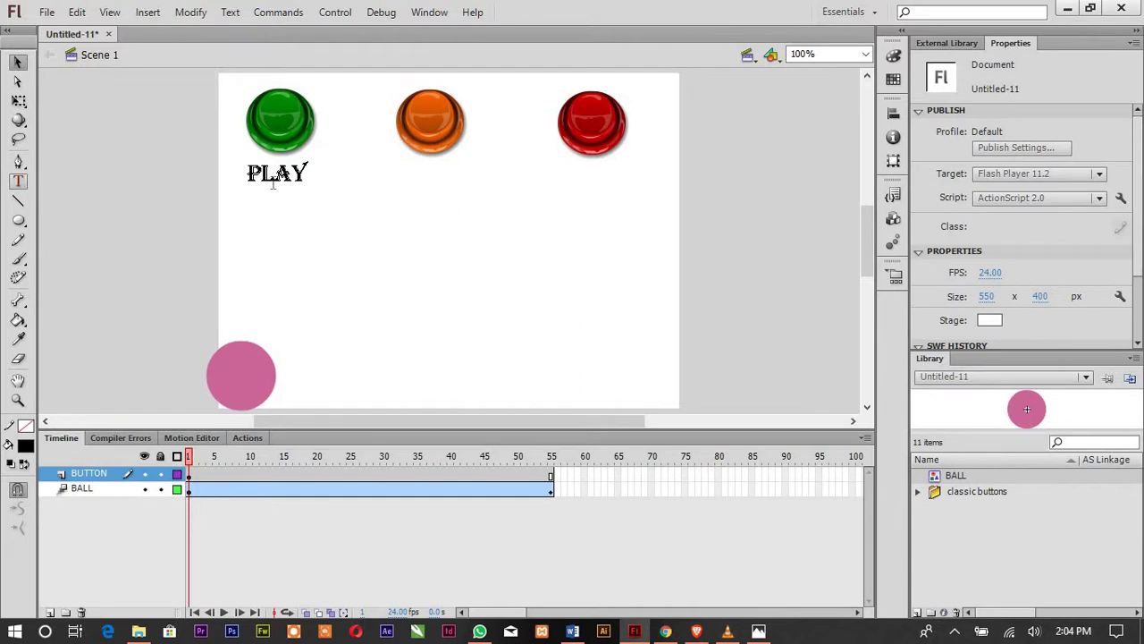
left_click(401, 182)
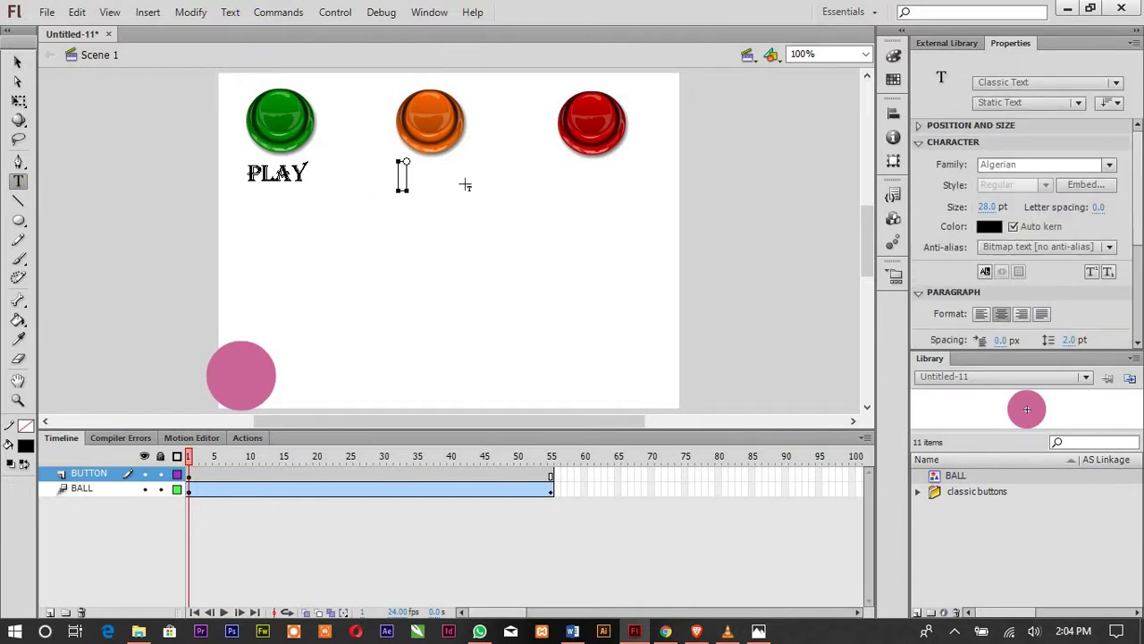
type("PAUSE")
left_click(16, 64)
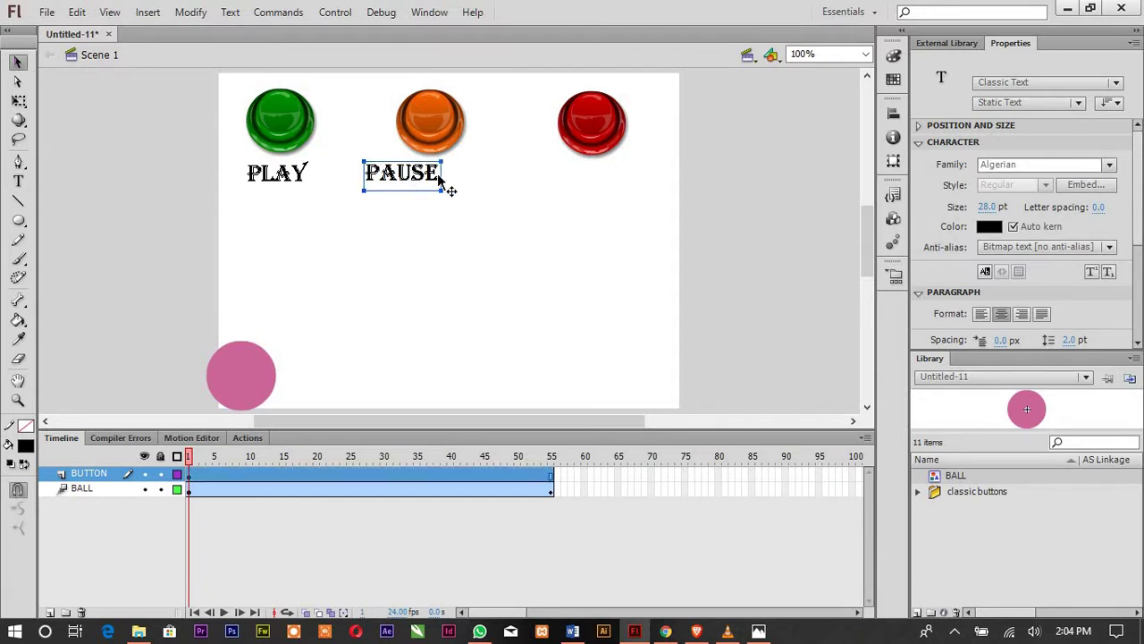
mouse_move(438, 176)
left_mouse_down()
mouse_move(456, 185)
mouse_move(438, 178)
left_mouse_up()
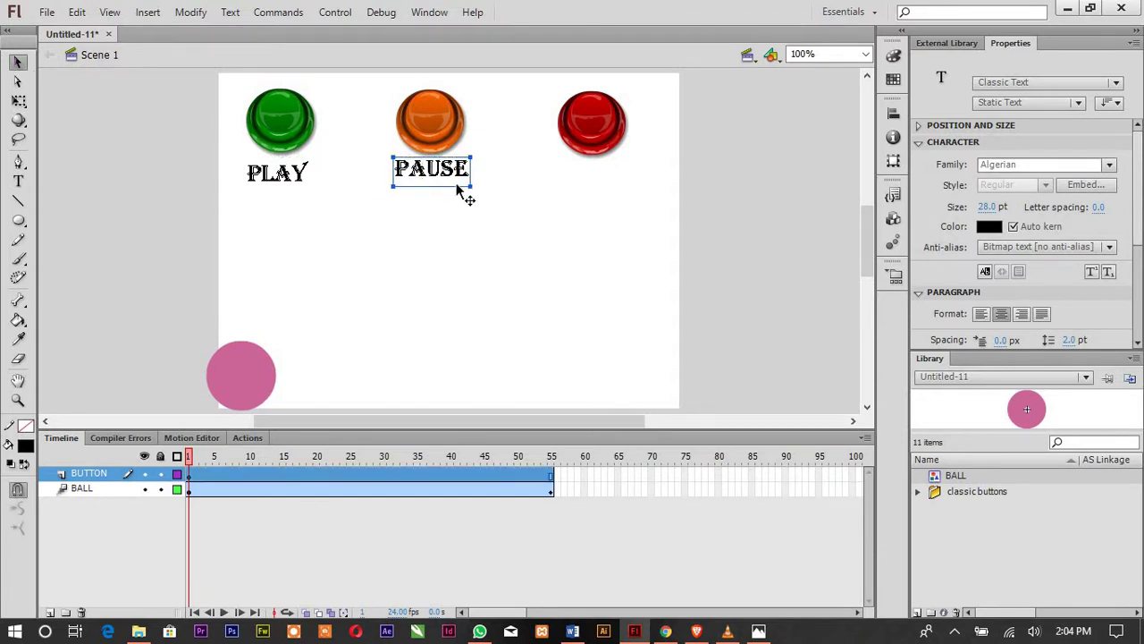
Add a text label reading STOP and centre it beneath the red button
left_click(20, 181)
left_click(564, 177)
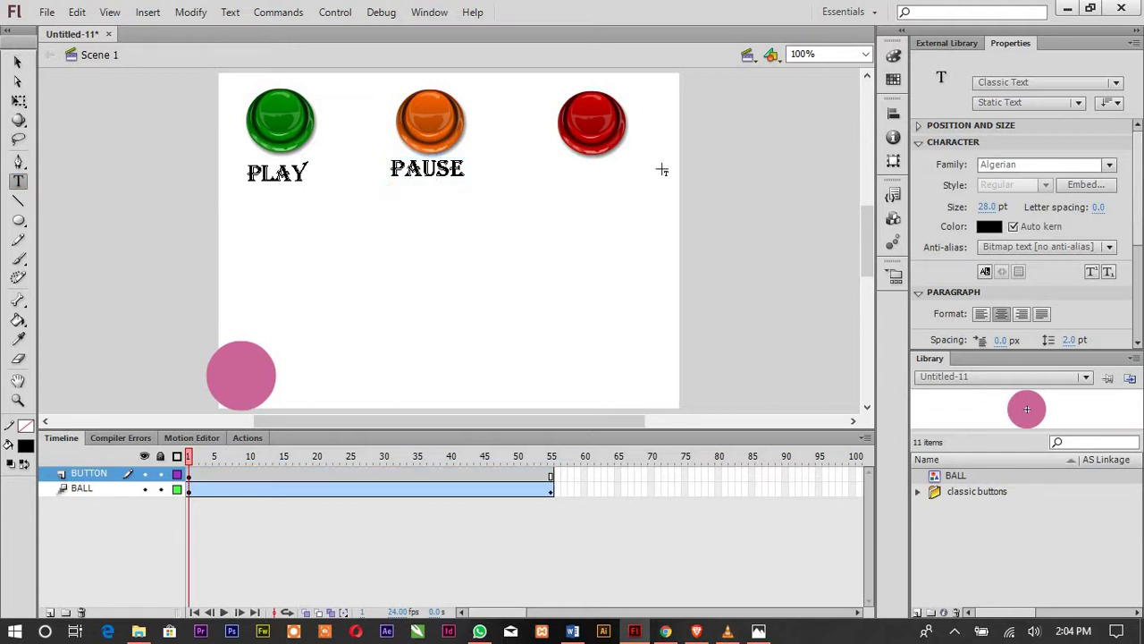
left_click(572, 166)
type("STOP")
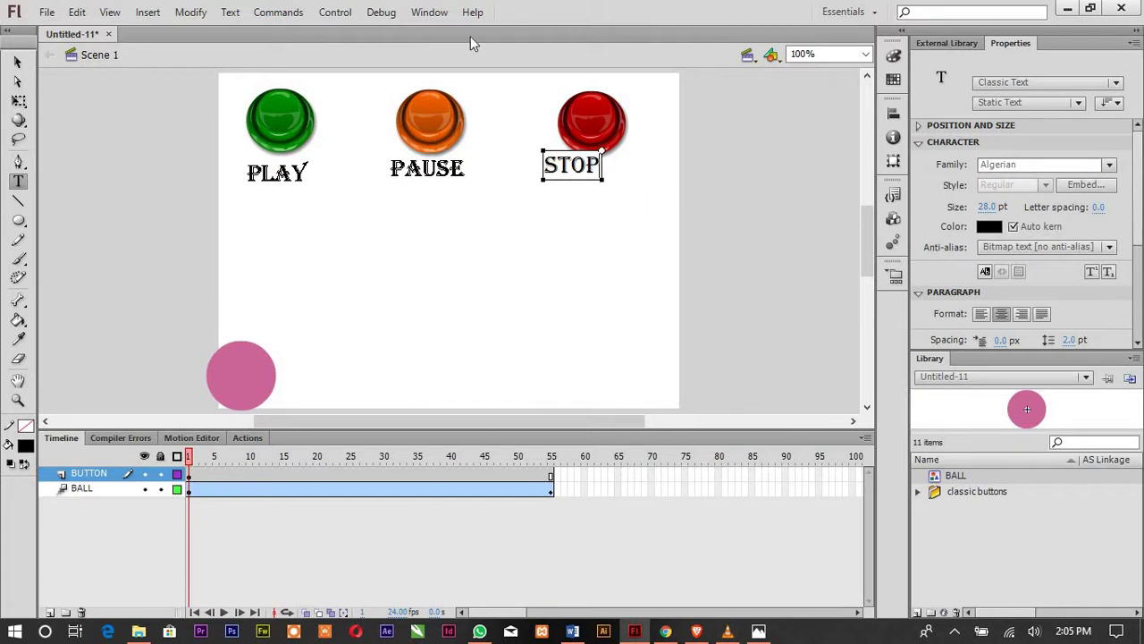
left_click(17, 62)
left_click_drag(557, 178, 593, 176)
left_click(724, 161)
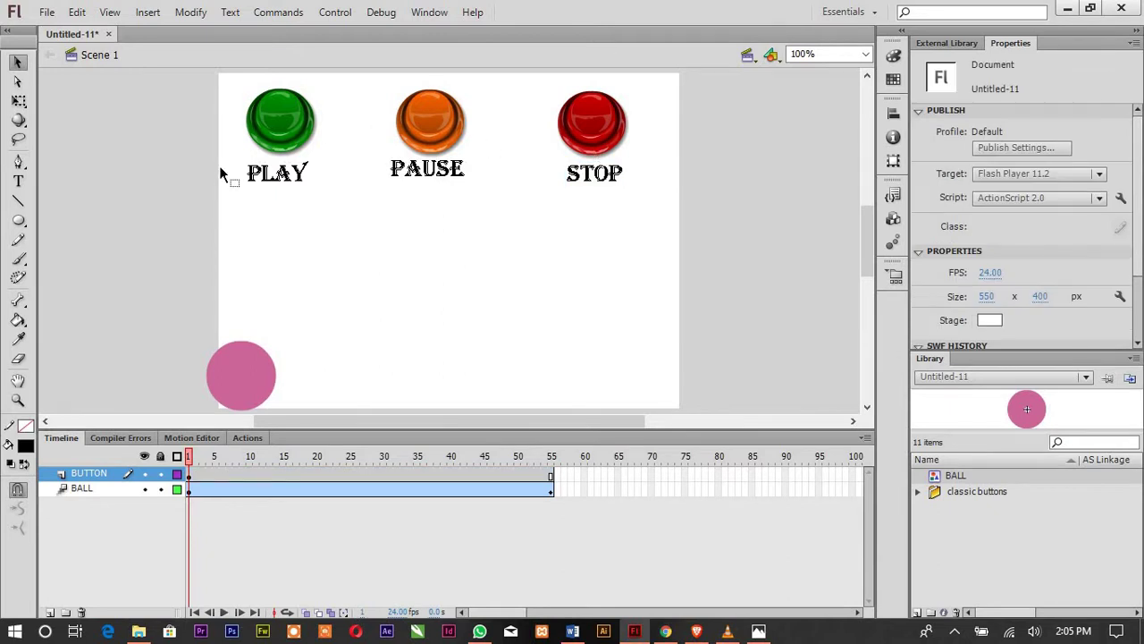
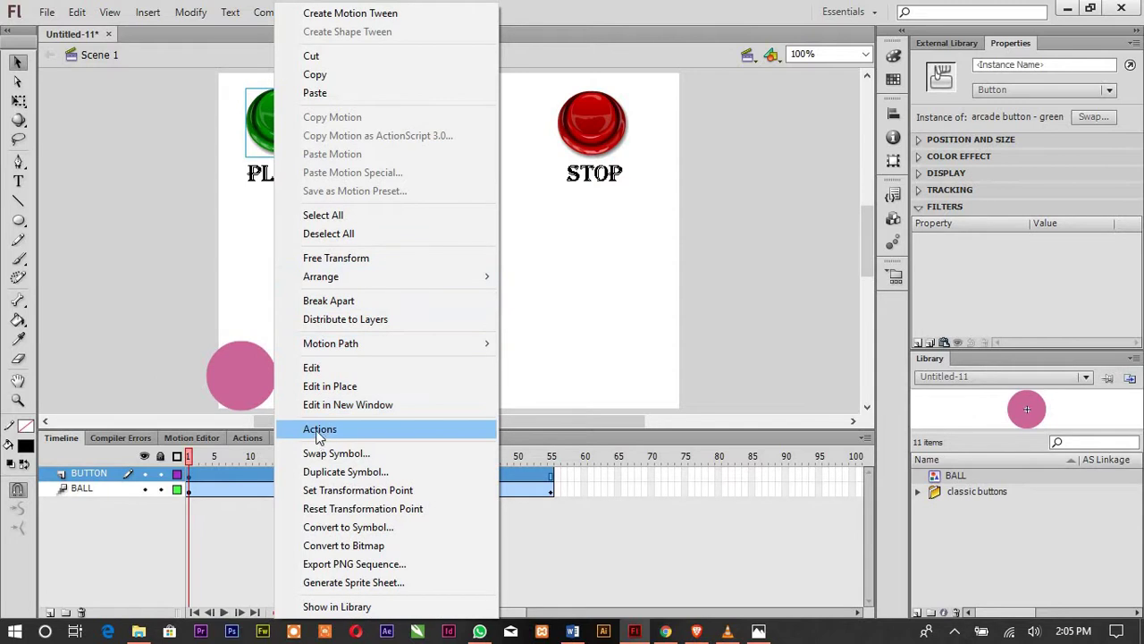
Attach the script on (release){play();} to the green button
left_click(318, 430)
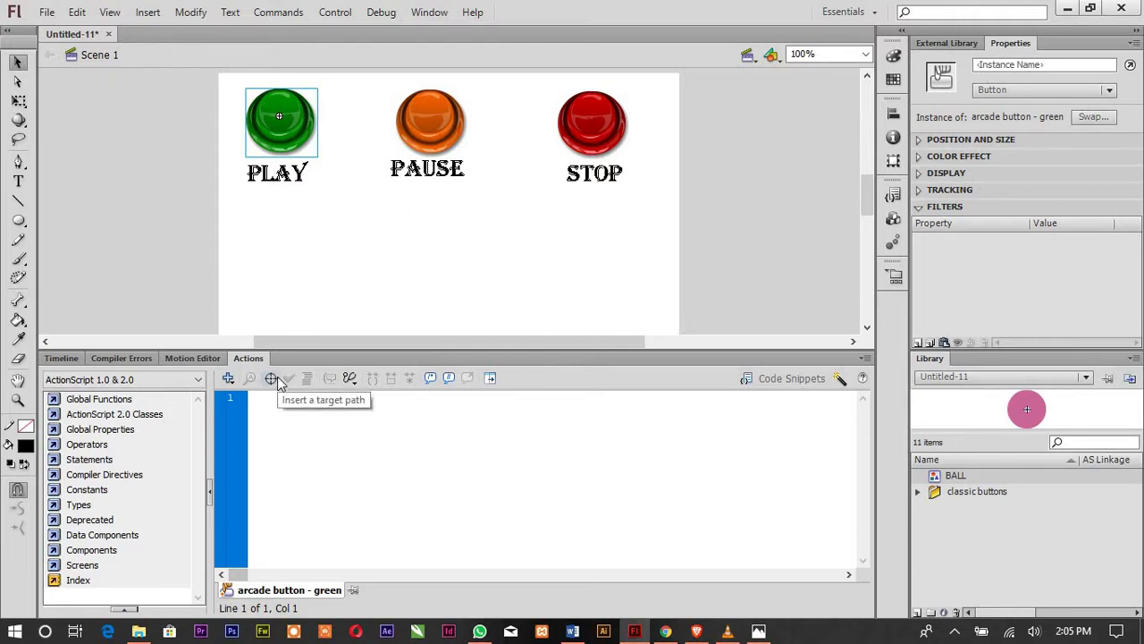
type("on ")
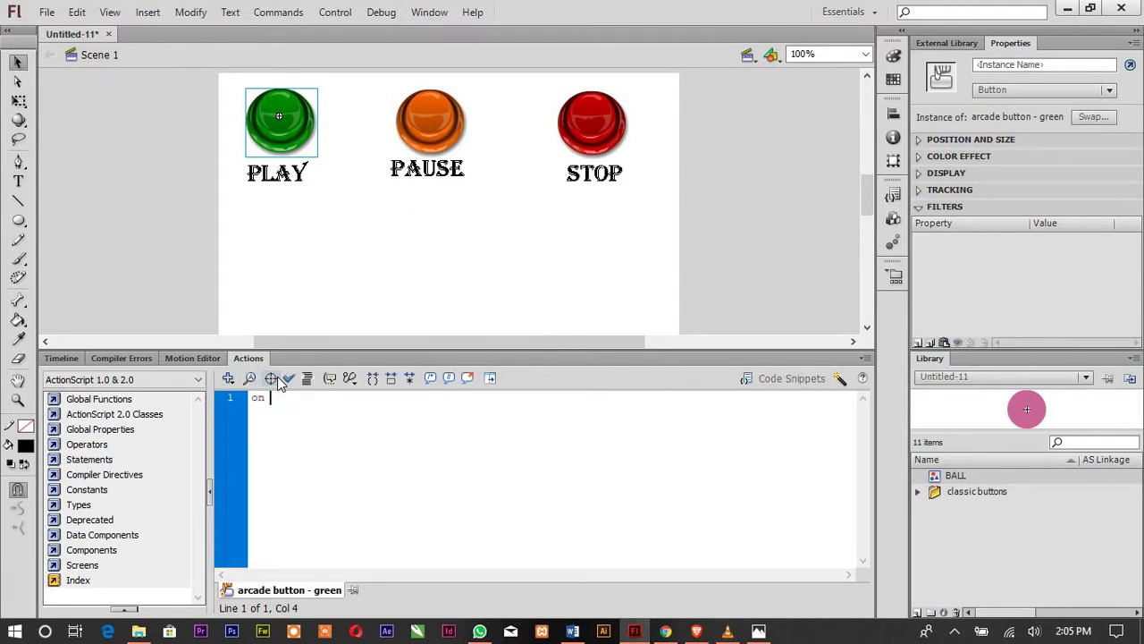
type("(")
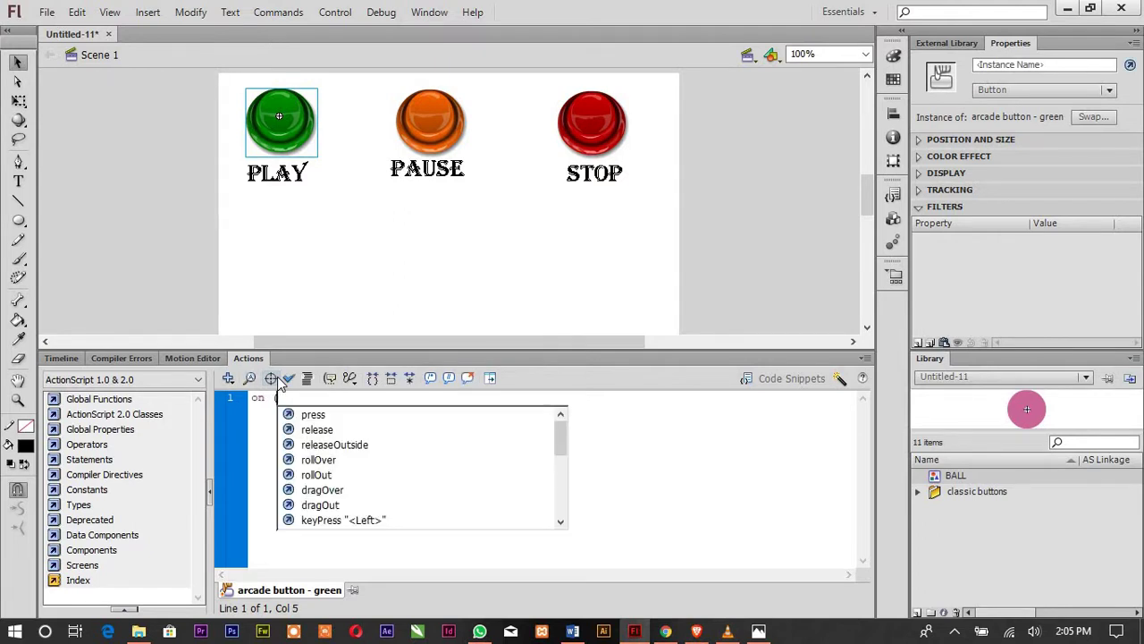
left_click(331, 430)
double_click(331, 430)
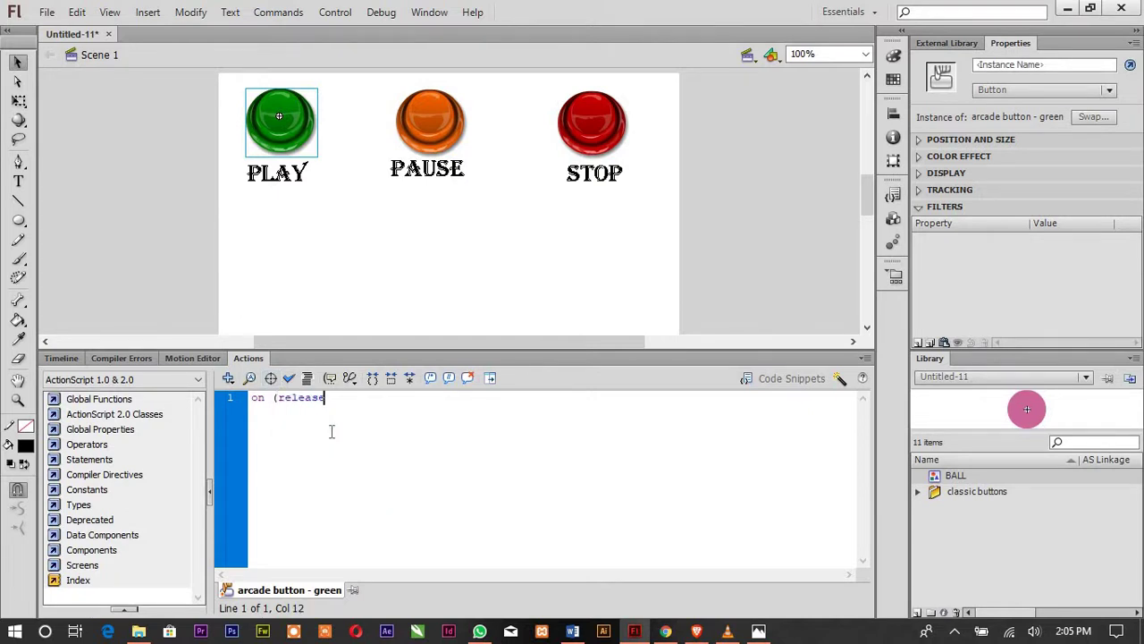
type("){}")
key("Left")
type("play();")
Return to the timeline, test the movie with its buttons, and close the preview
left_click(72, 358)
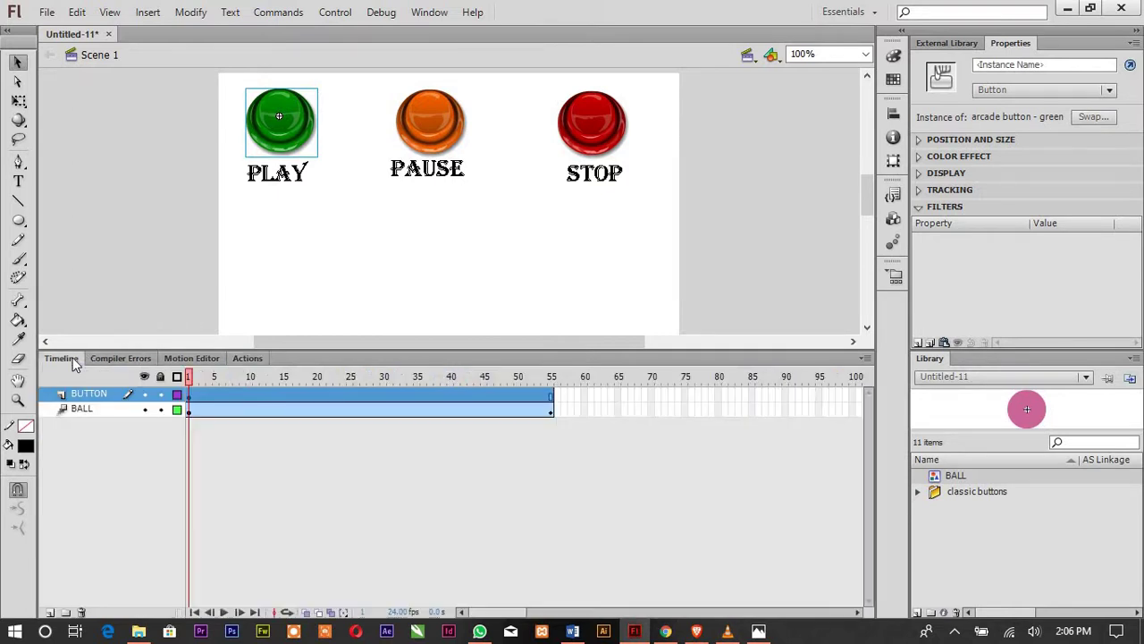
left_click(223, 468)
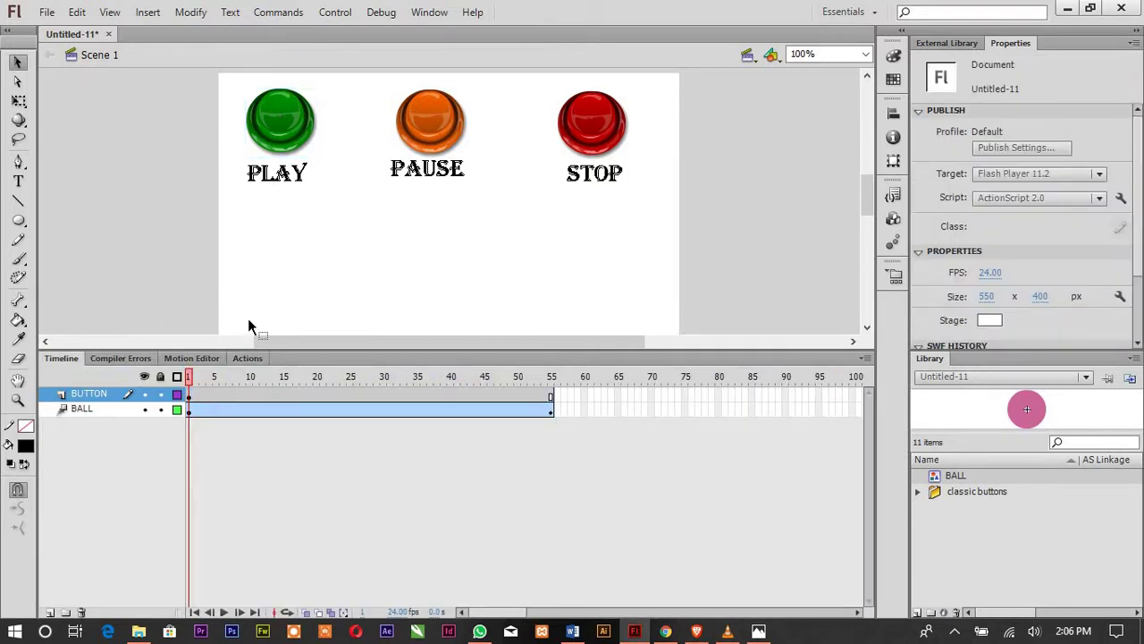
key("ctrl+Return")
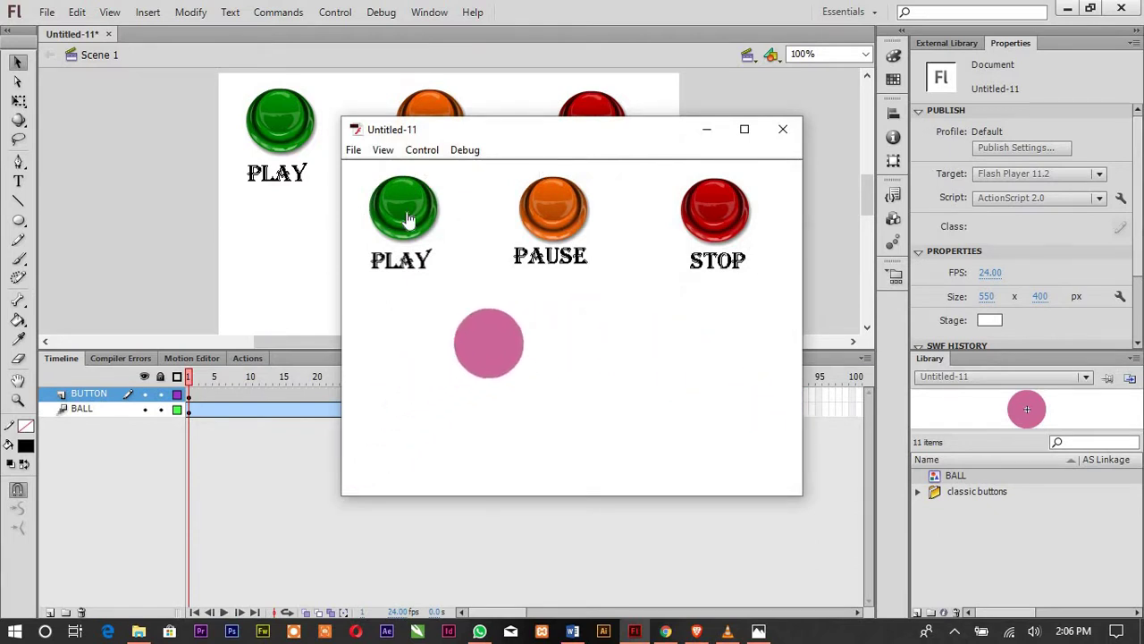
left_click(777, 129)
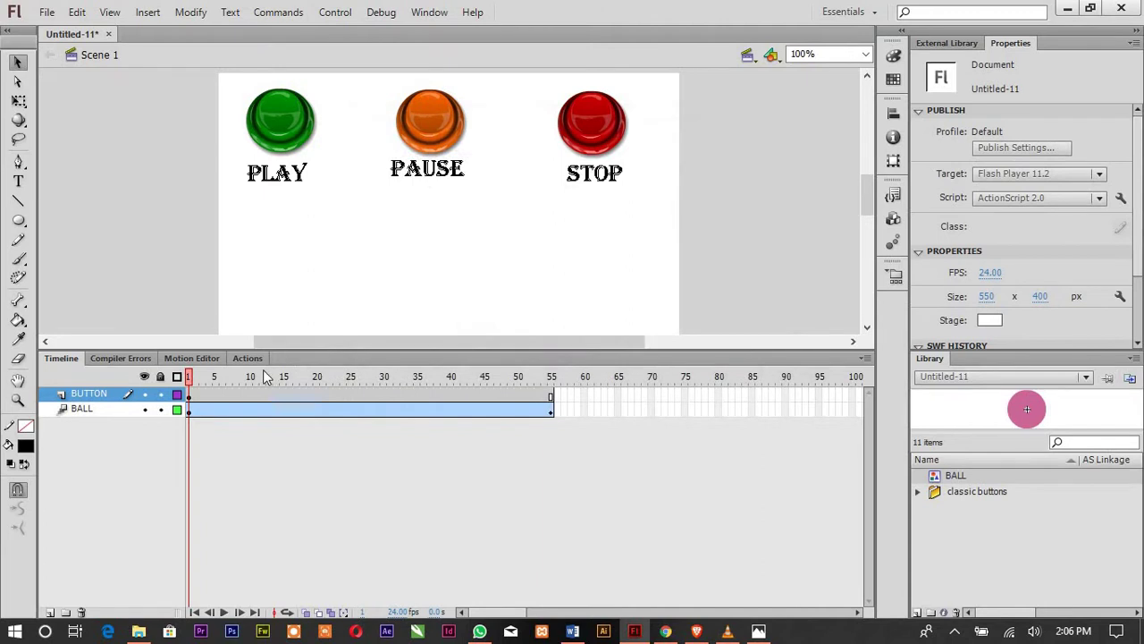
left_click(189, 394)
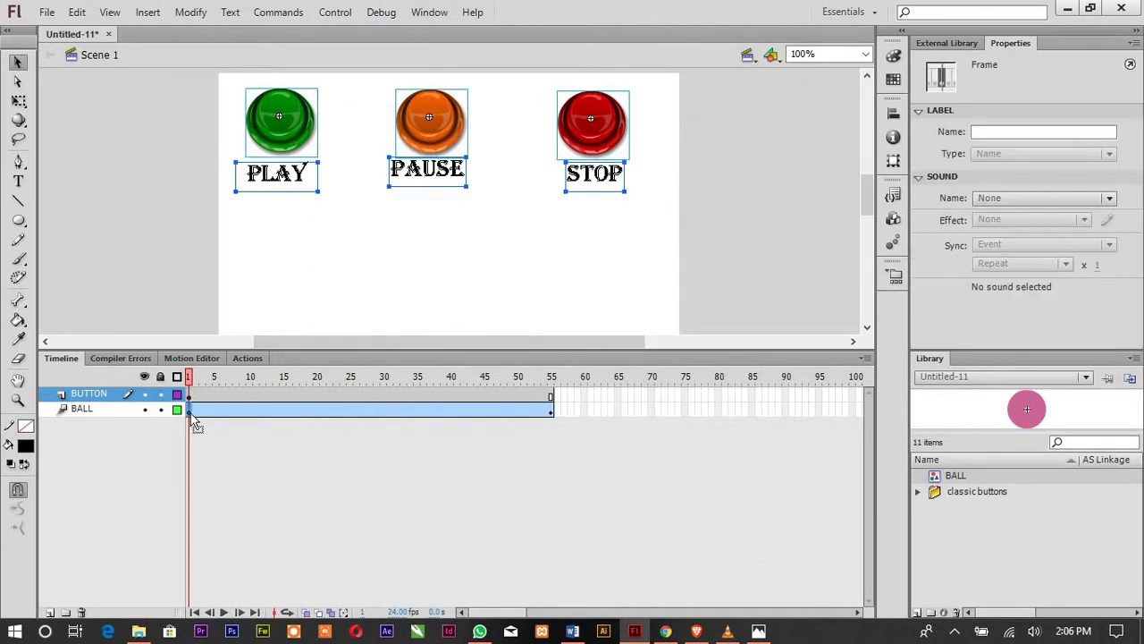
left_click(191, 410)
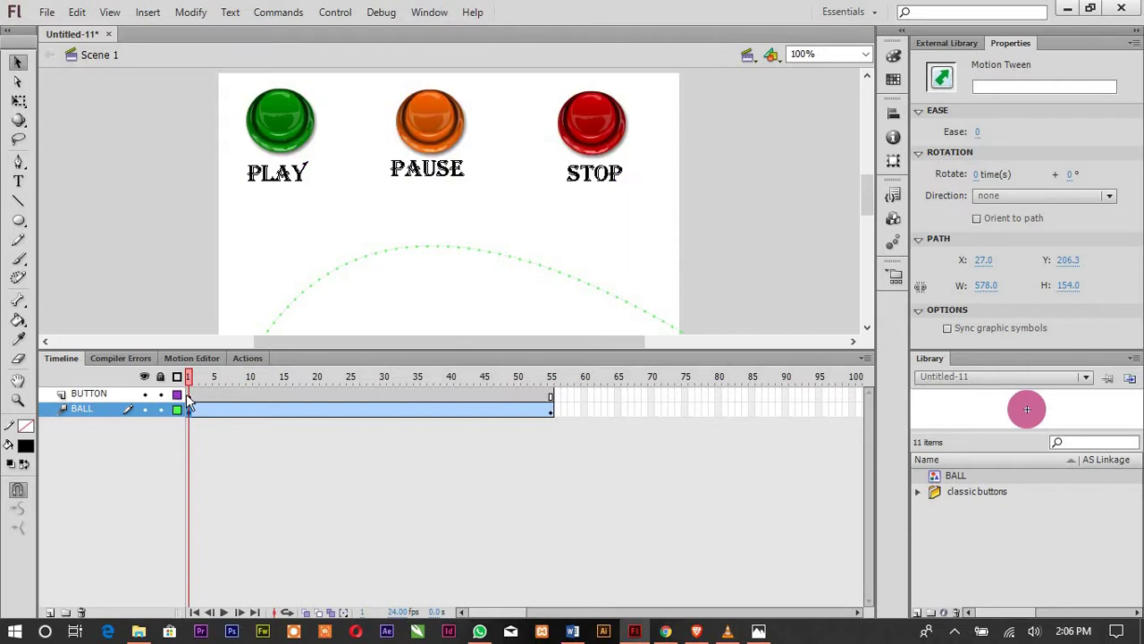
left_click(187, 396)
right_click(187, 396)
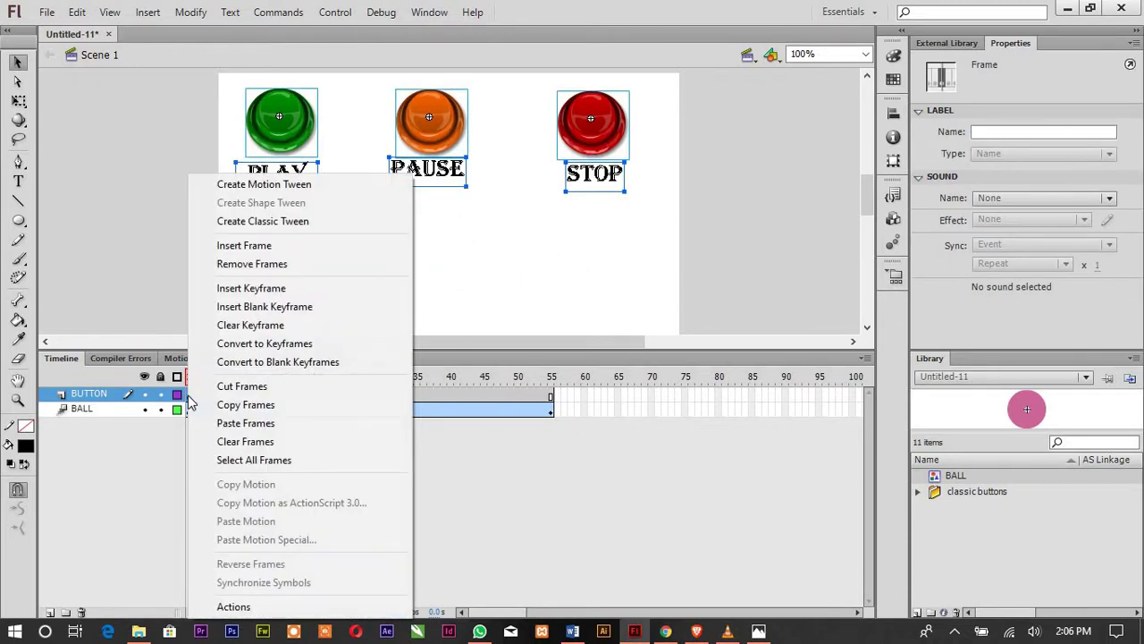
left_click(185, 391)
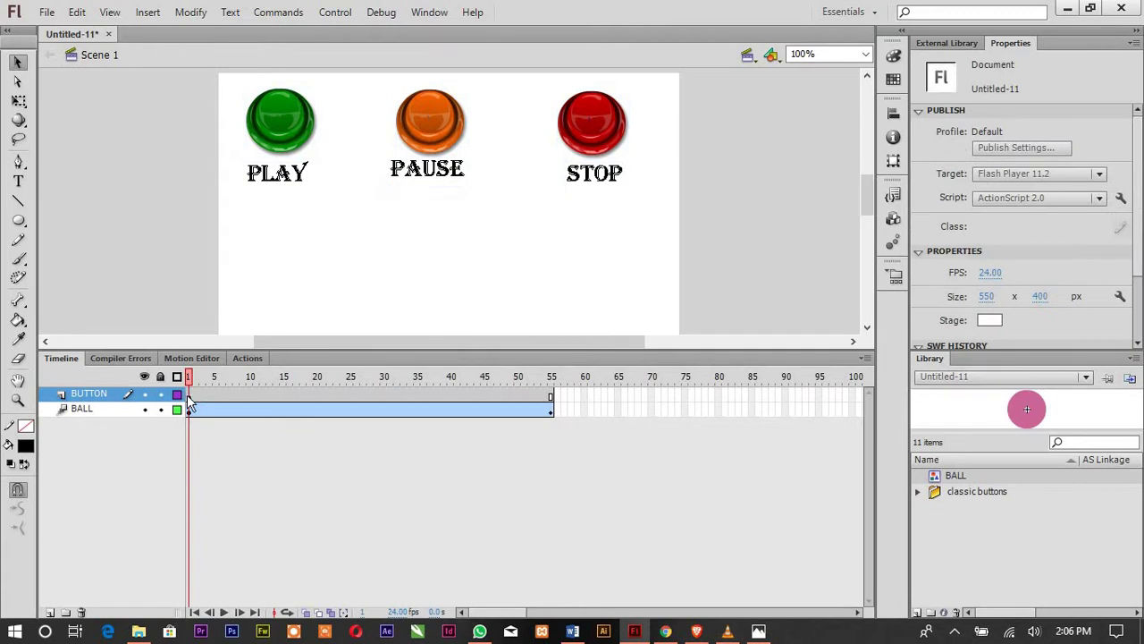
Add the script stop(); to frame 1 of the BUTTON layer
left_click(188, 396)
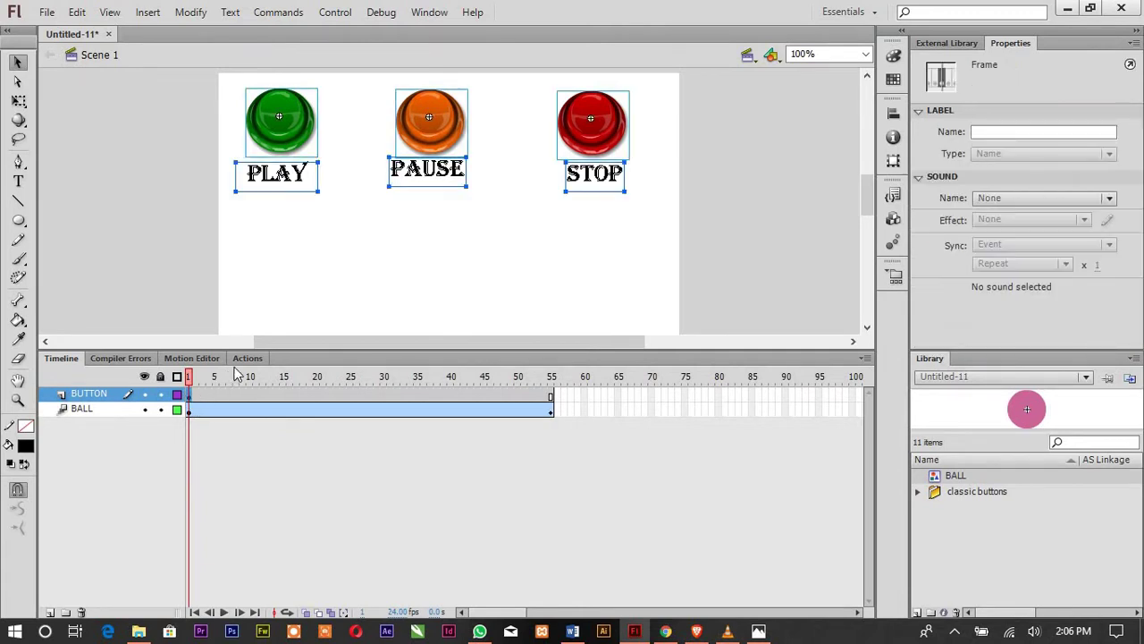
left_click(242, 358)
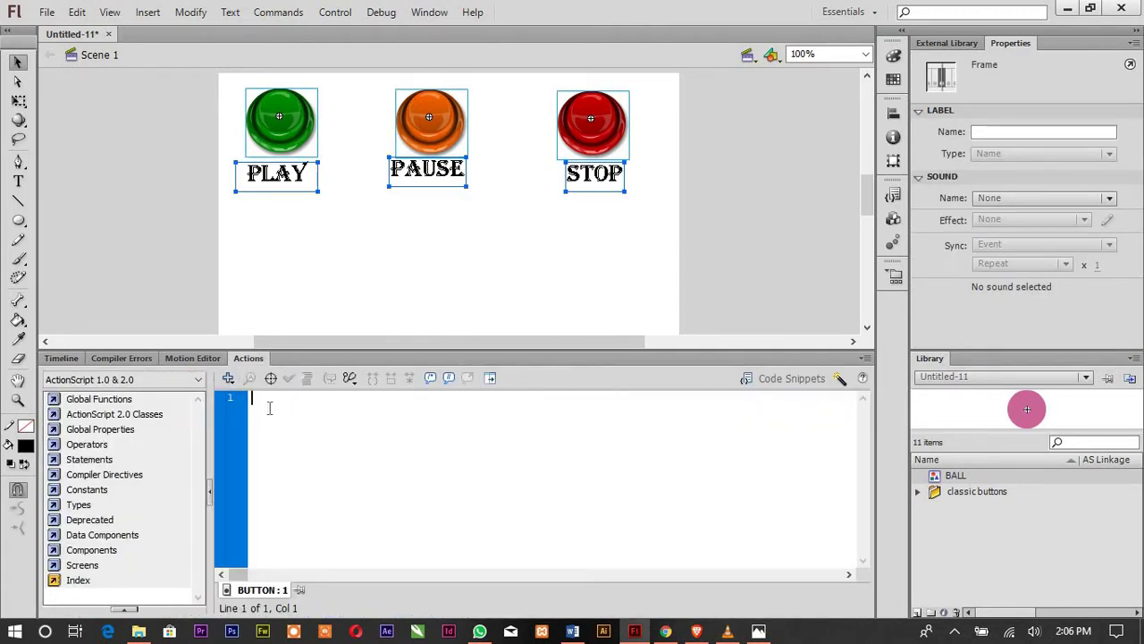
left_click(269, 408)
type("stop")
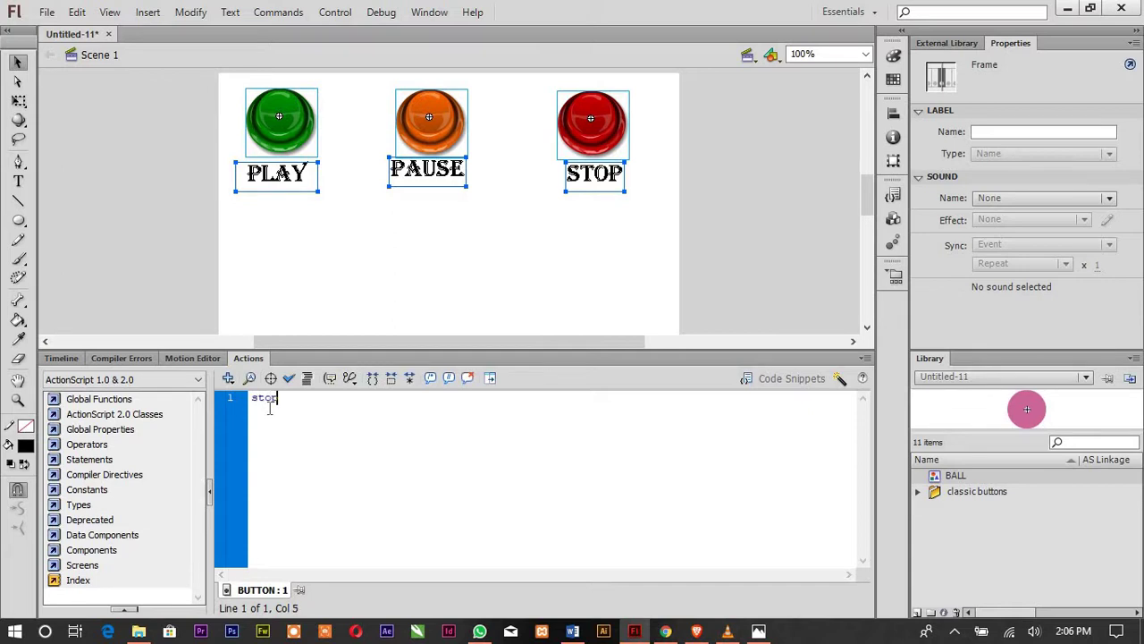
type("();")
Return to the timeline, test the movie with its PLAY button, and close the preview
left_click(63, 358)
key("ctrl+Return")
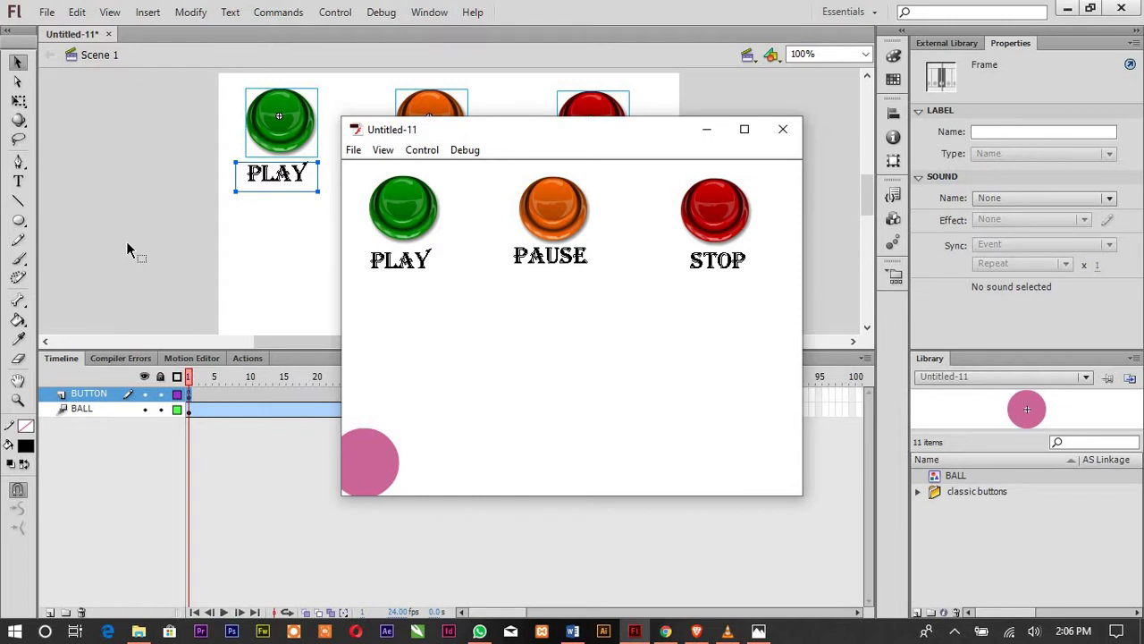
left_click(401, 217)
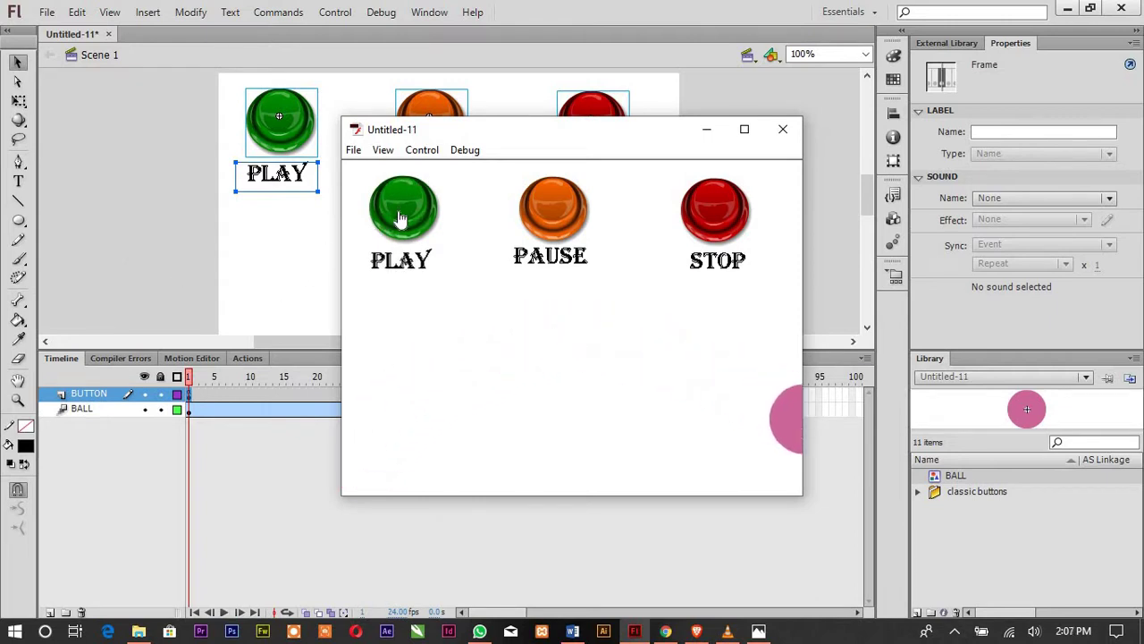
left_click(794, 135)
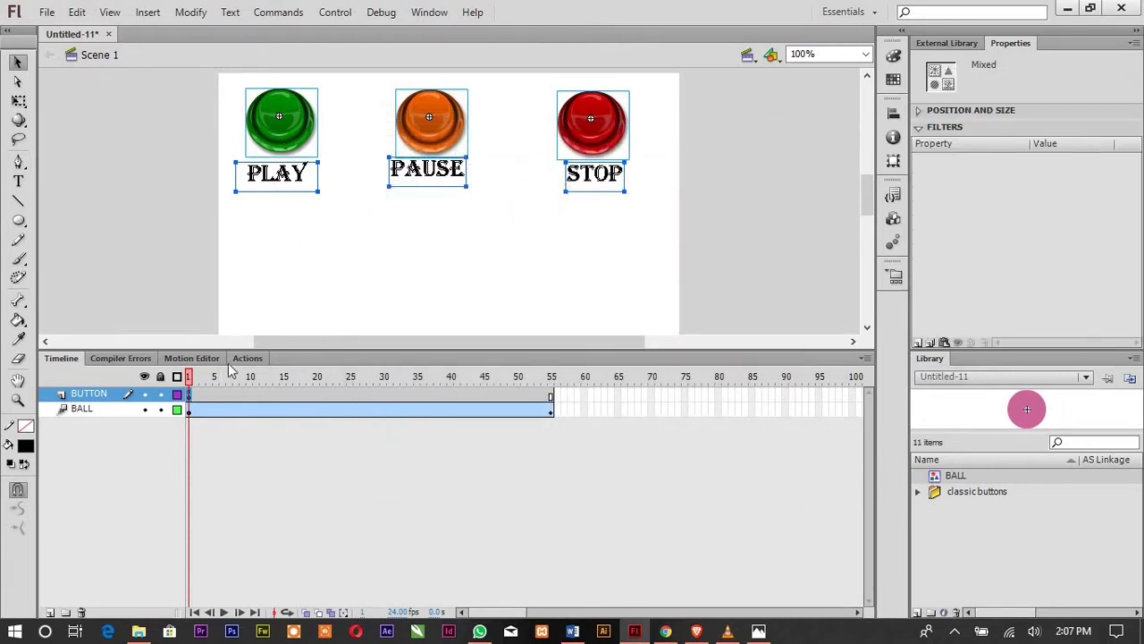
Split the green button's script onto a second line after the opening brace, check its syntax, and return to the timeline
left_click(245, 358)
left_click(354, 177)
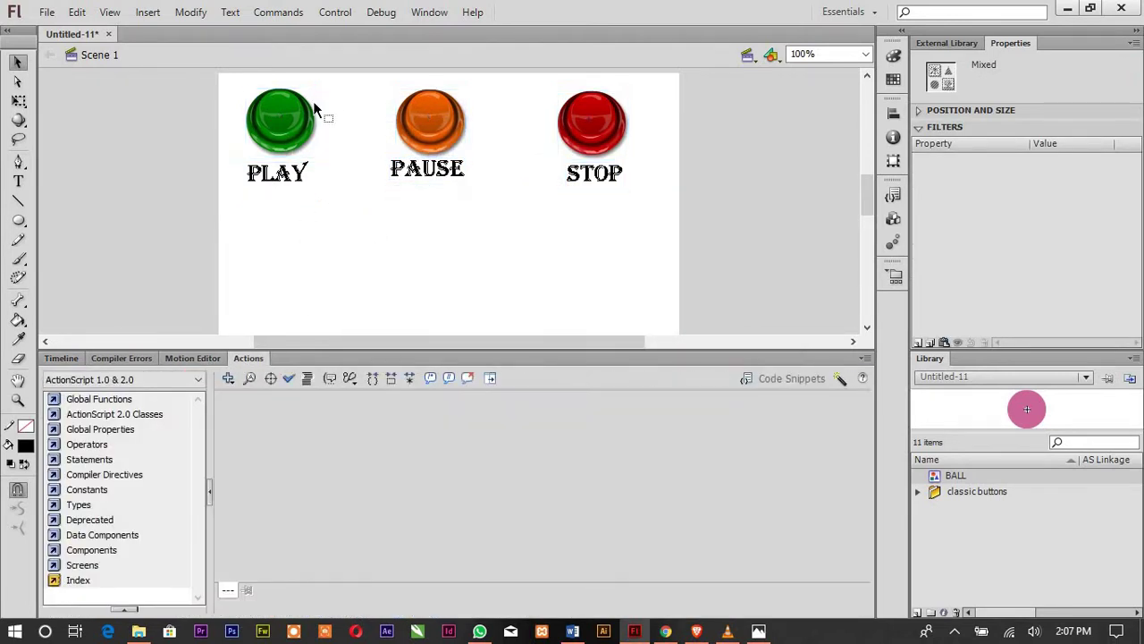
left_click(287, 110)
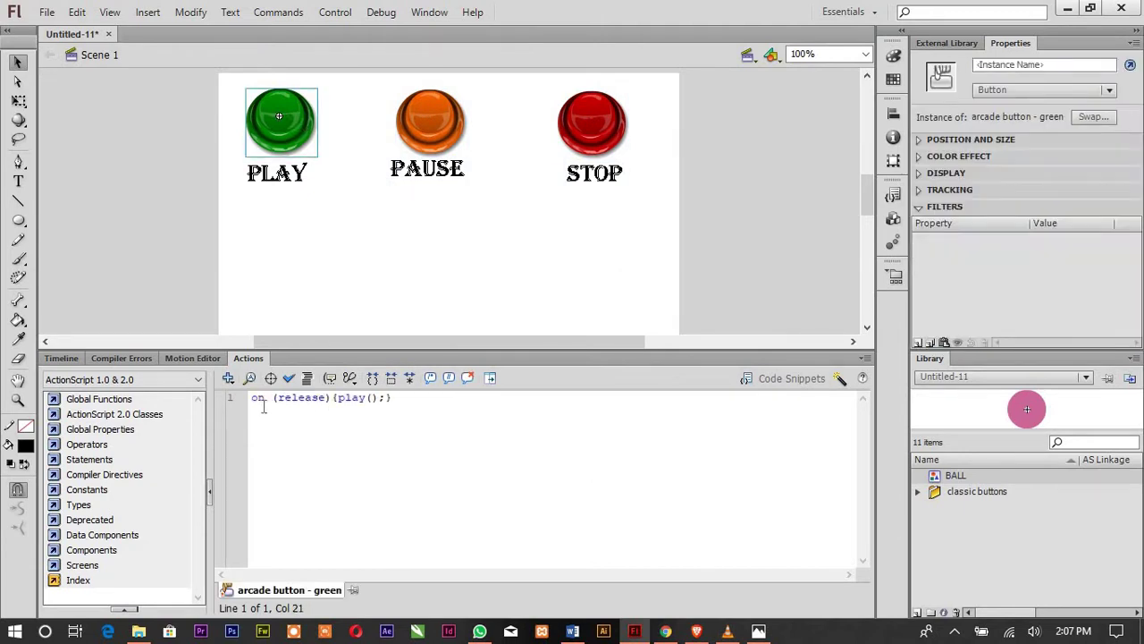
left_click(331, 399)
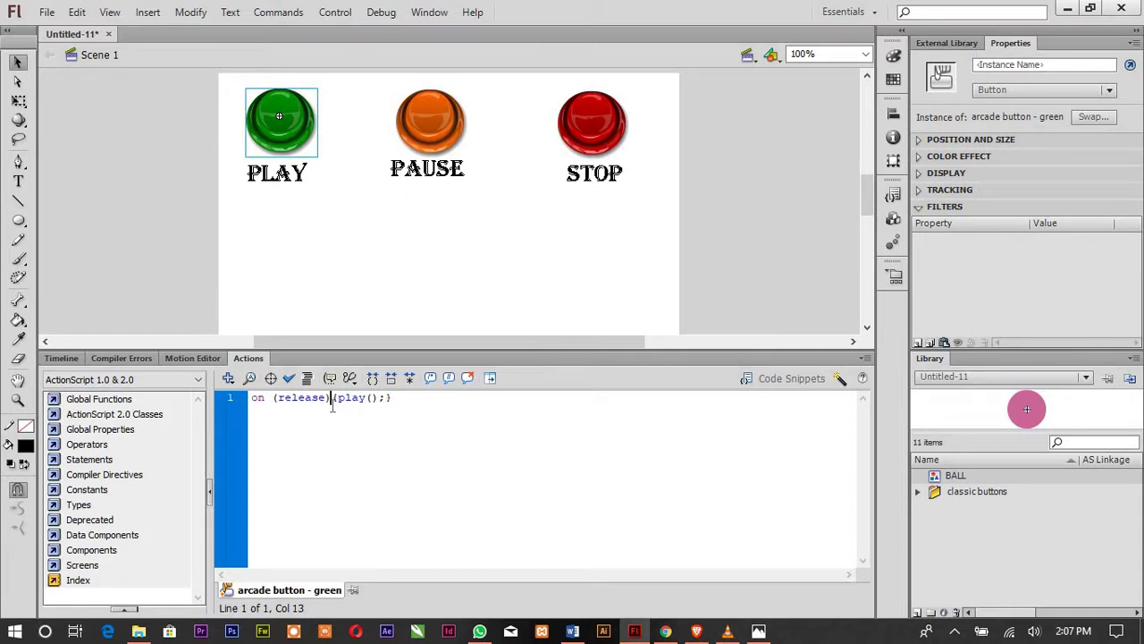
key("Return")
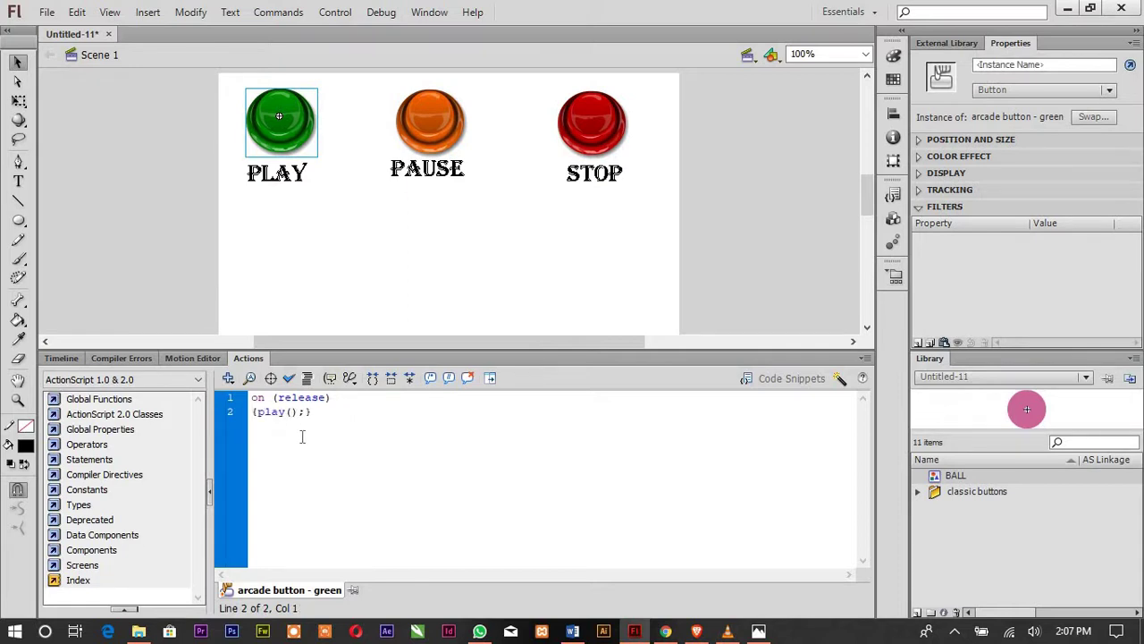
key("BackSpace")
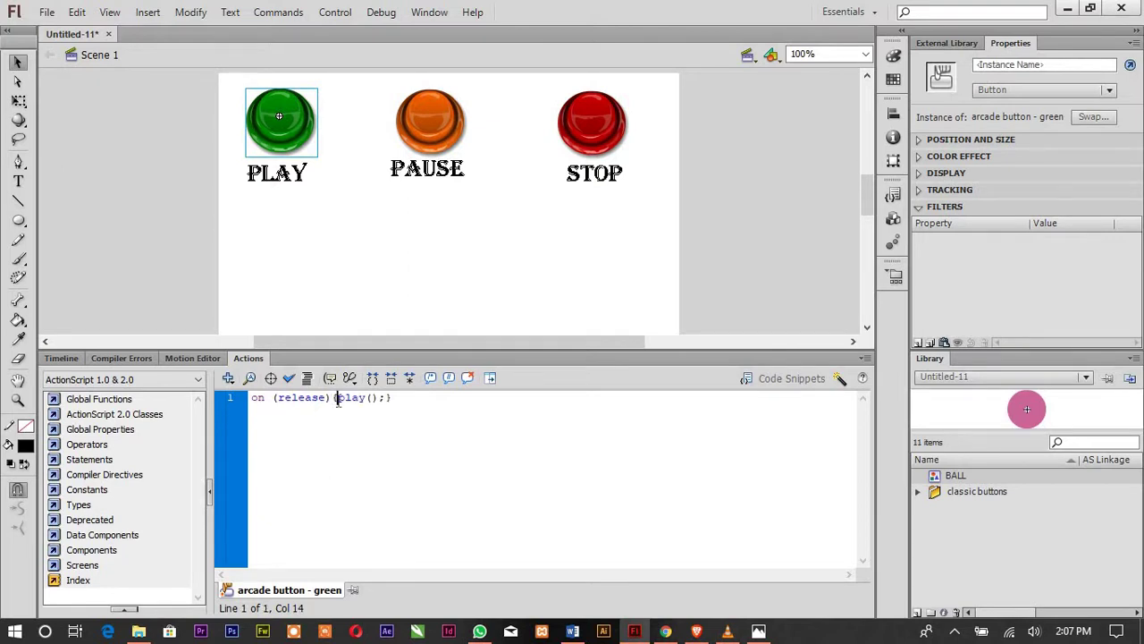
key("Return")
left_click_drag(333, 413, 251, 399)
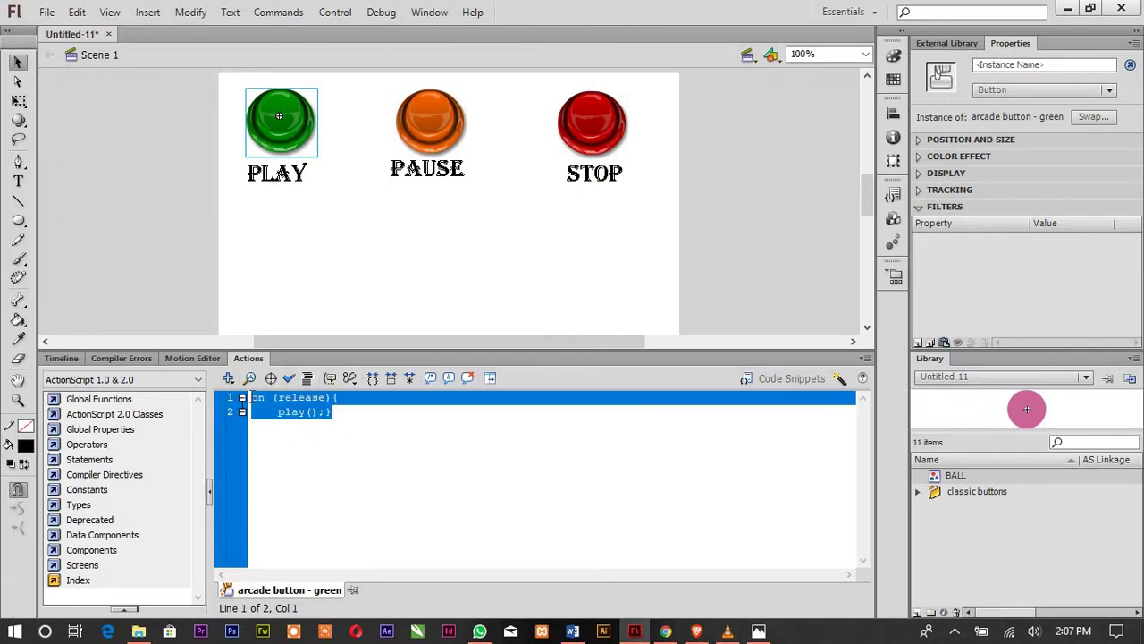
left_click(290, 379)
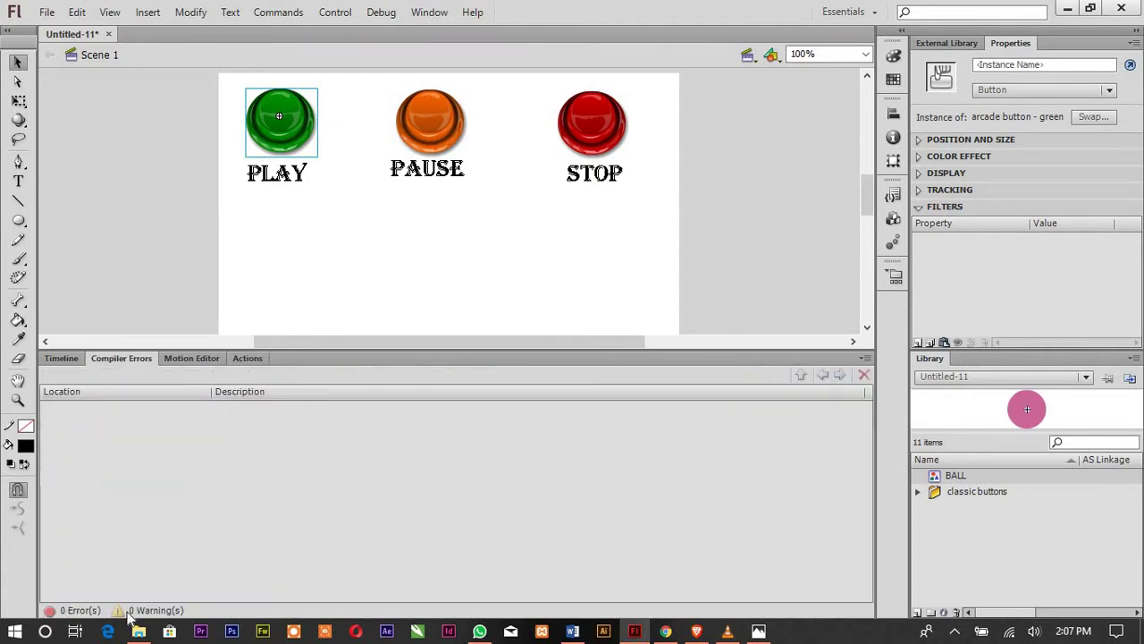
left_click(61, 358)
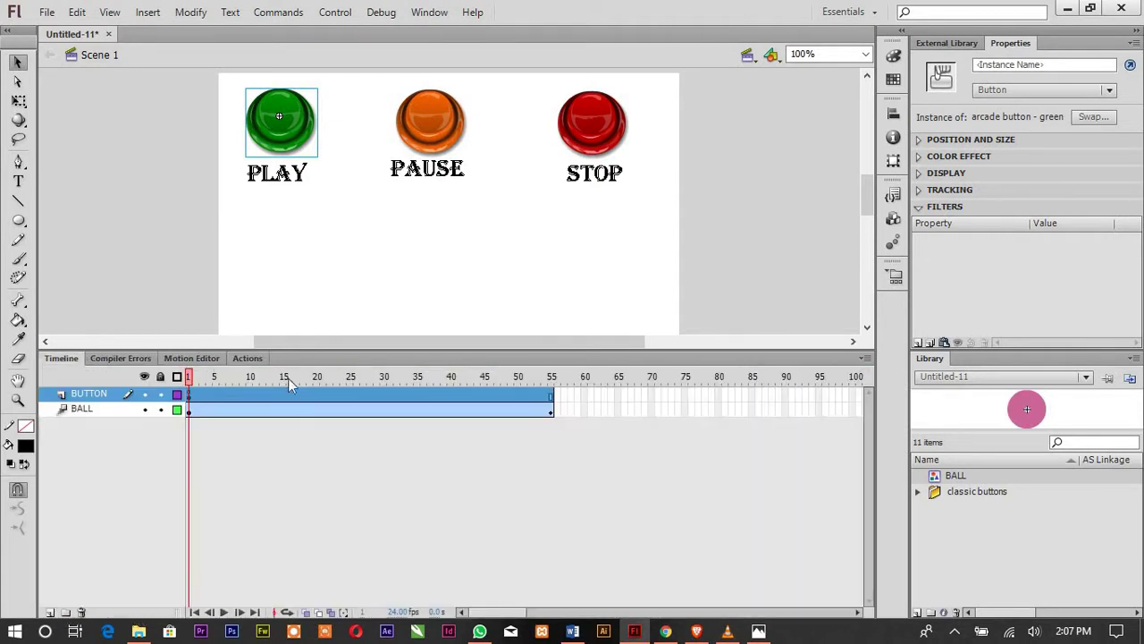
left_click(289, 474)
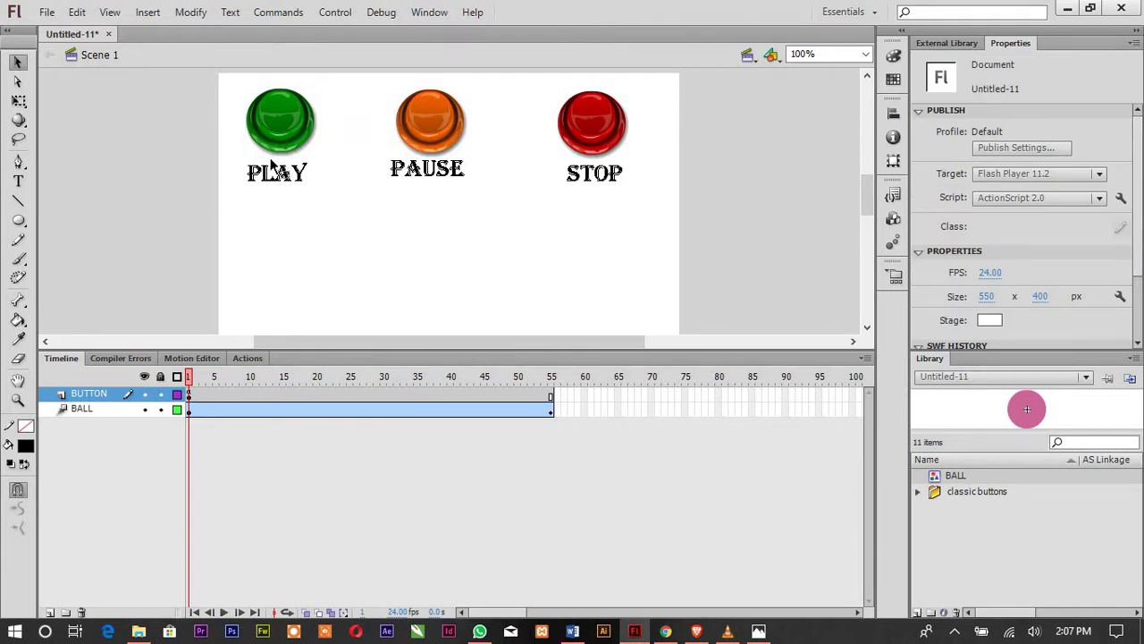
Attach the script on (release){stop();} to the orange button, with stop(); on its own line
left_click(423, 125)
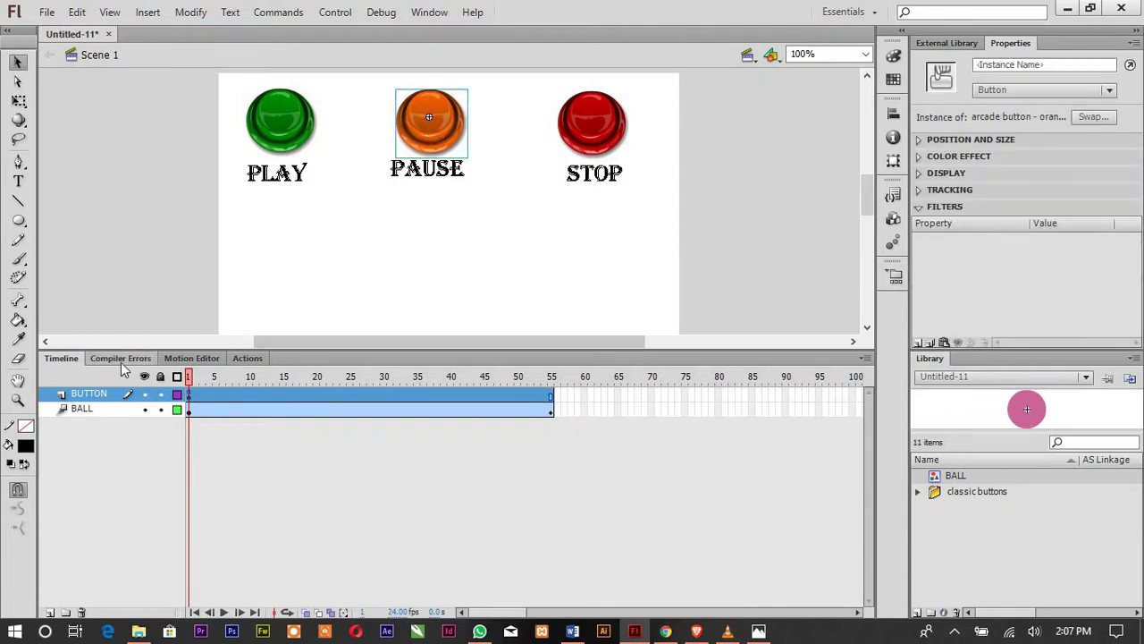
left_click(247, 358)
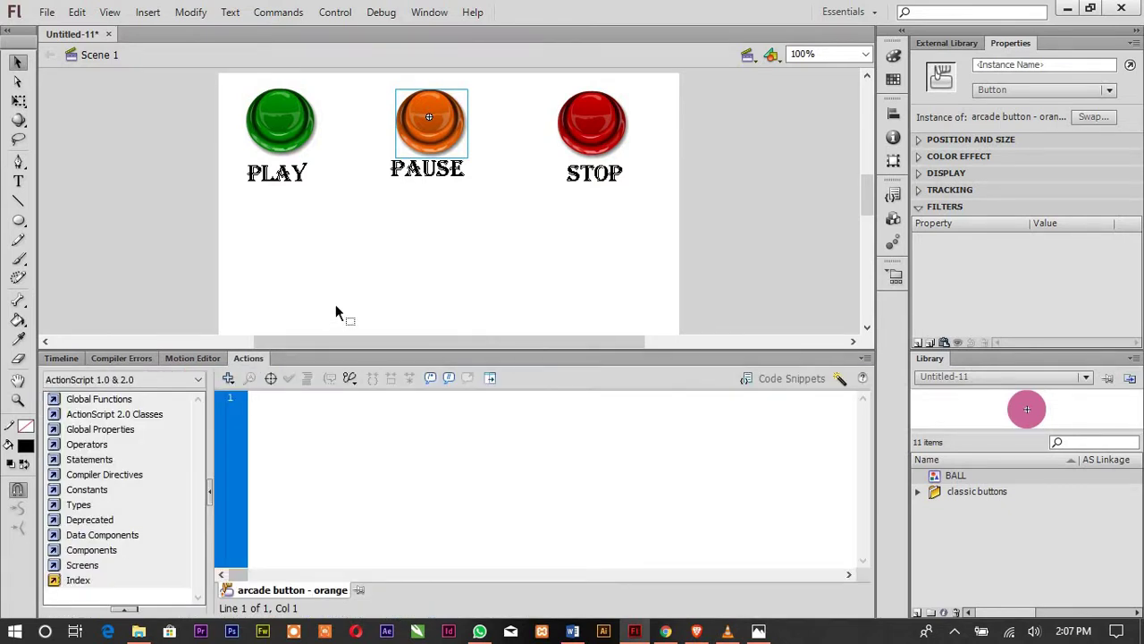
type("on")
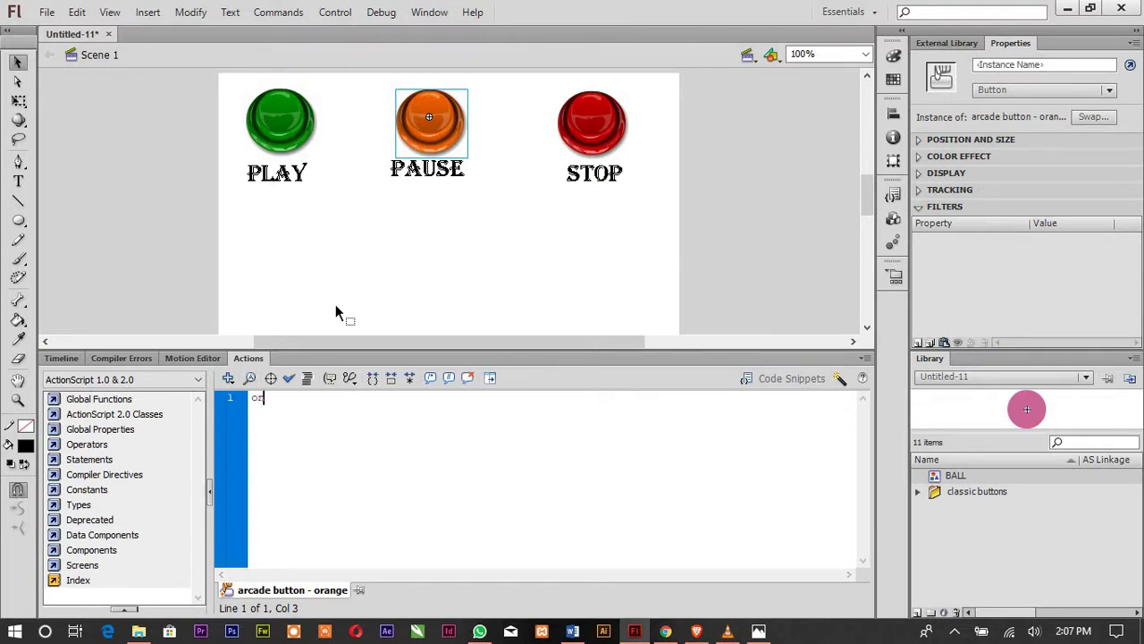
type(" (")
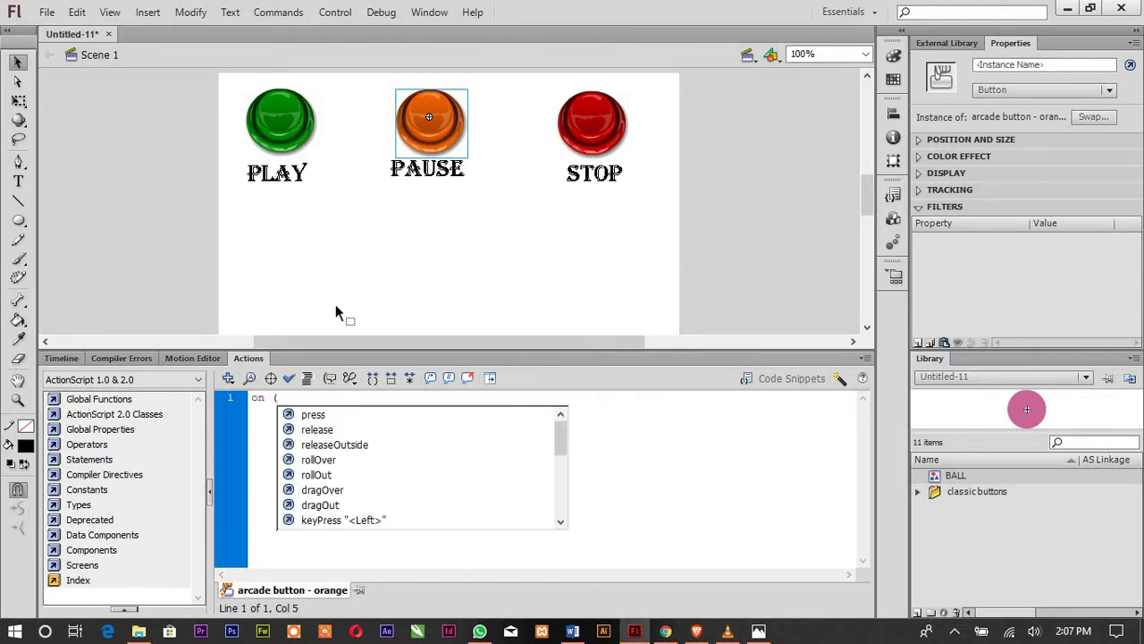
key("Down")
key("Down")
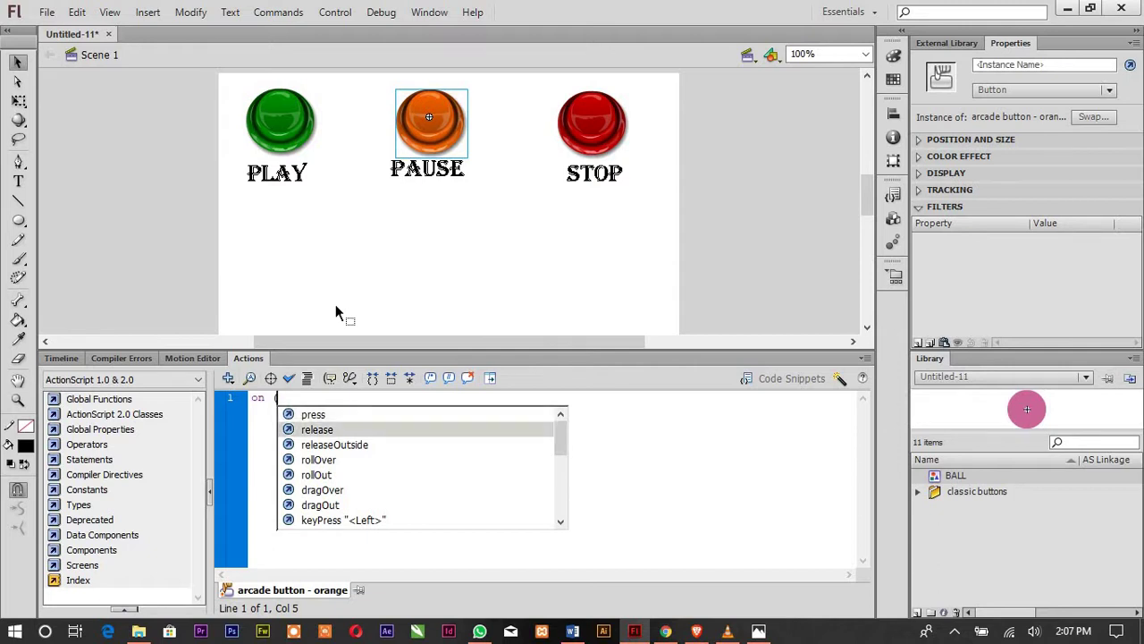
double_click(318, 430)
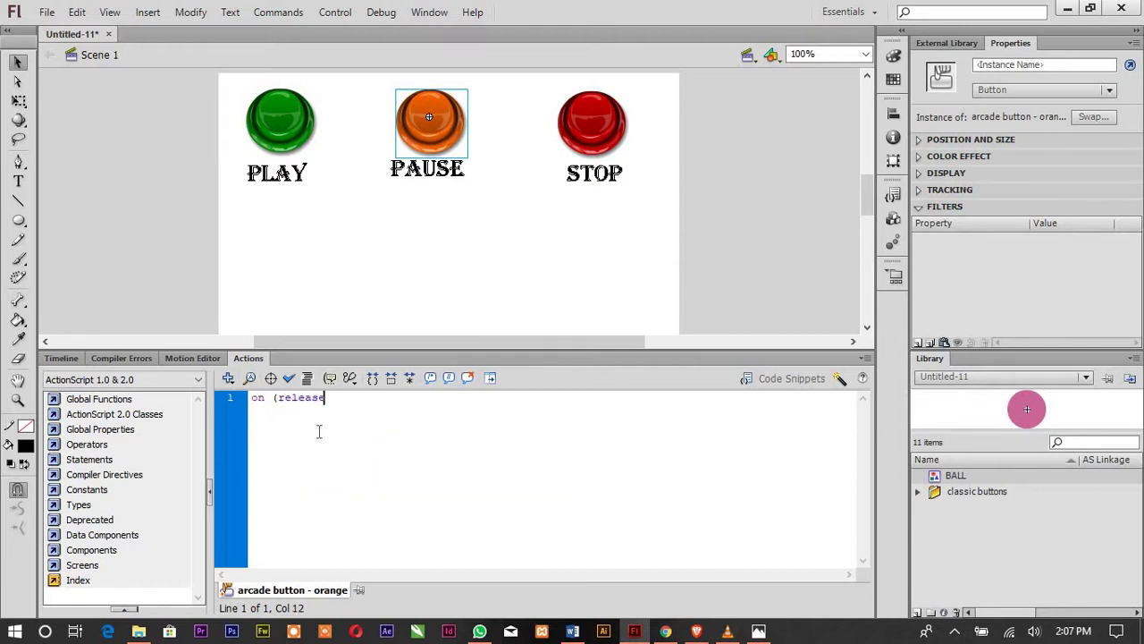
type(")")
type("{}")
key("Left")
key("Return")
type("stop();")
Test the movie by alternating the PLAY and PAUSE buttons, and close the preview
key("ctrl+Return")
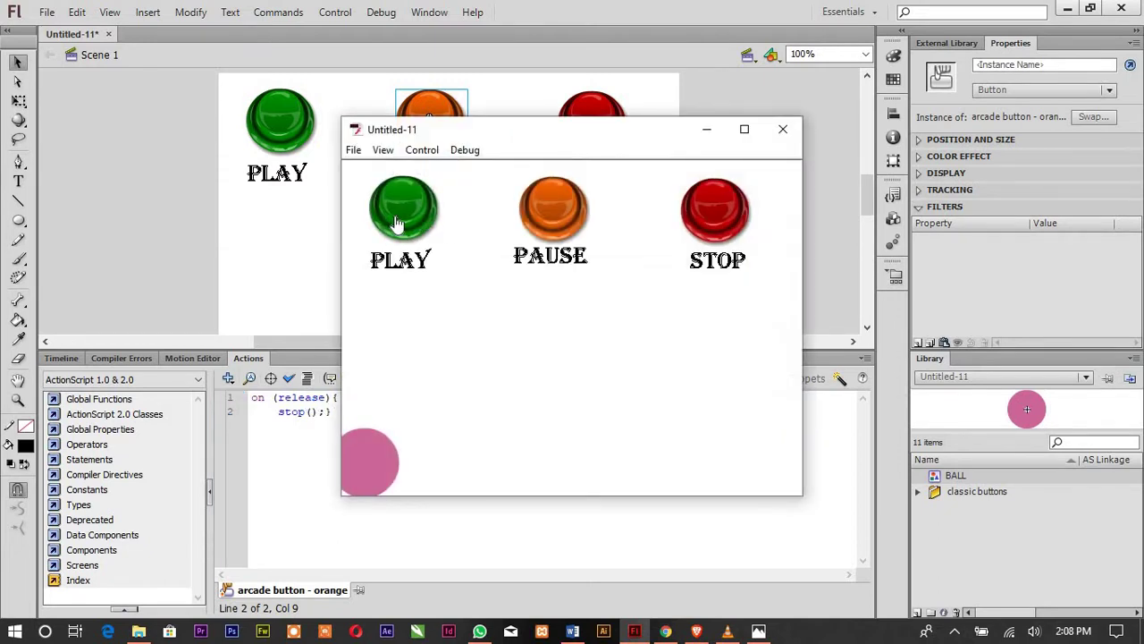
left_click(399, 224)
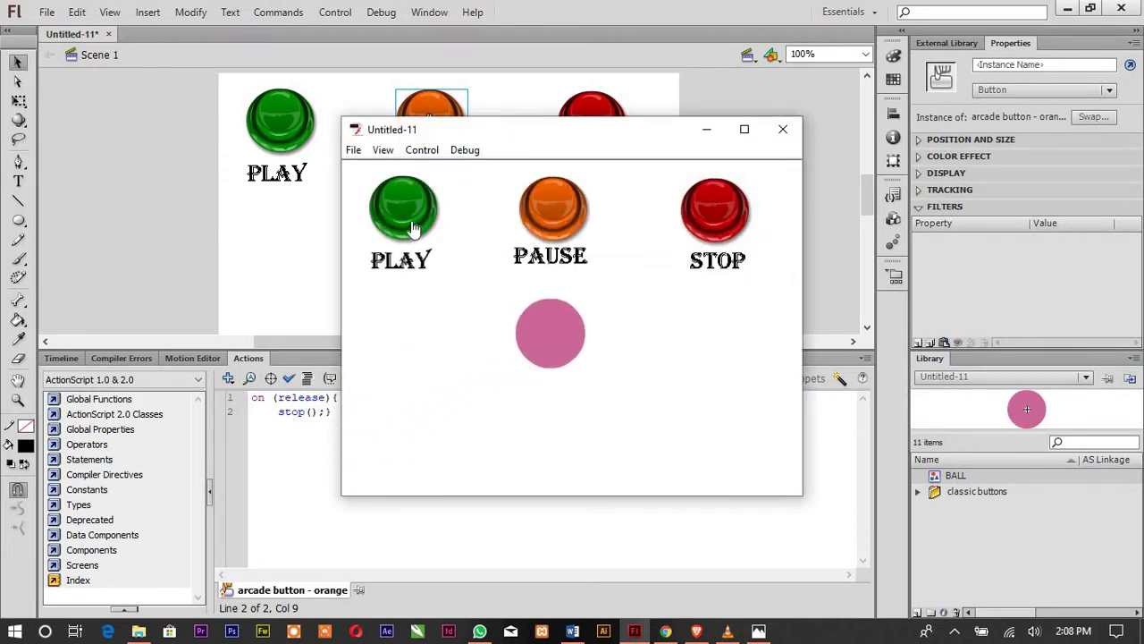
left_click(547, 223)
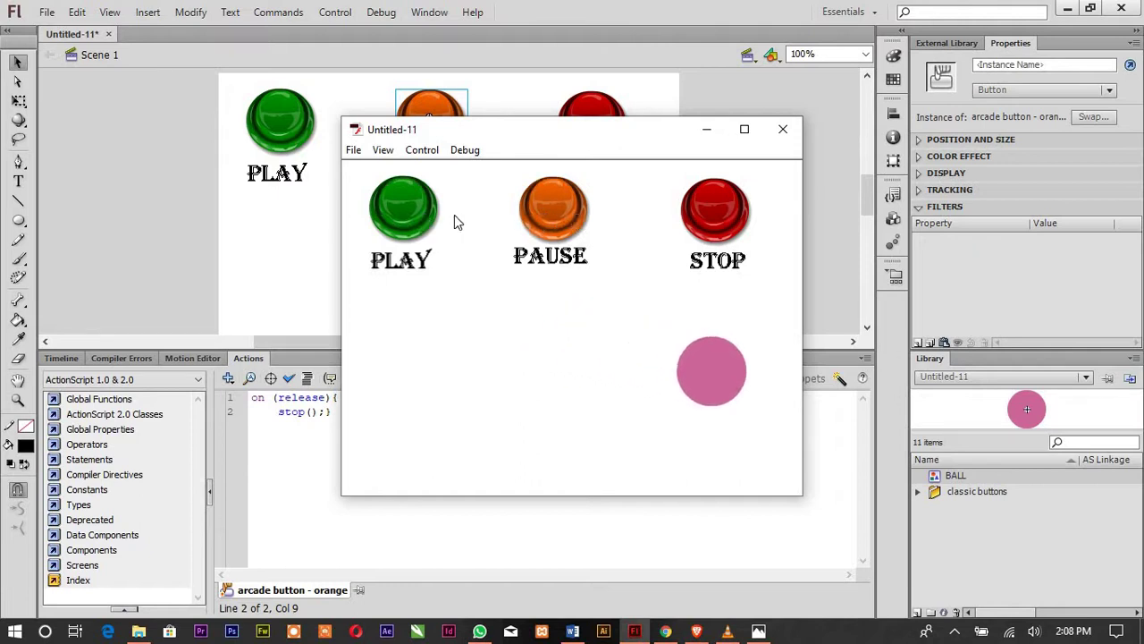
left_click(395, 222)
left_click(541, 217)
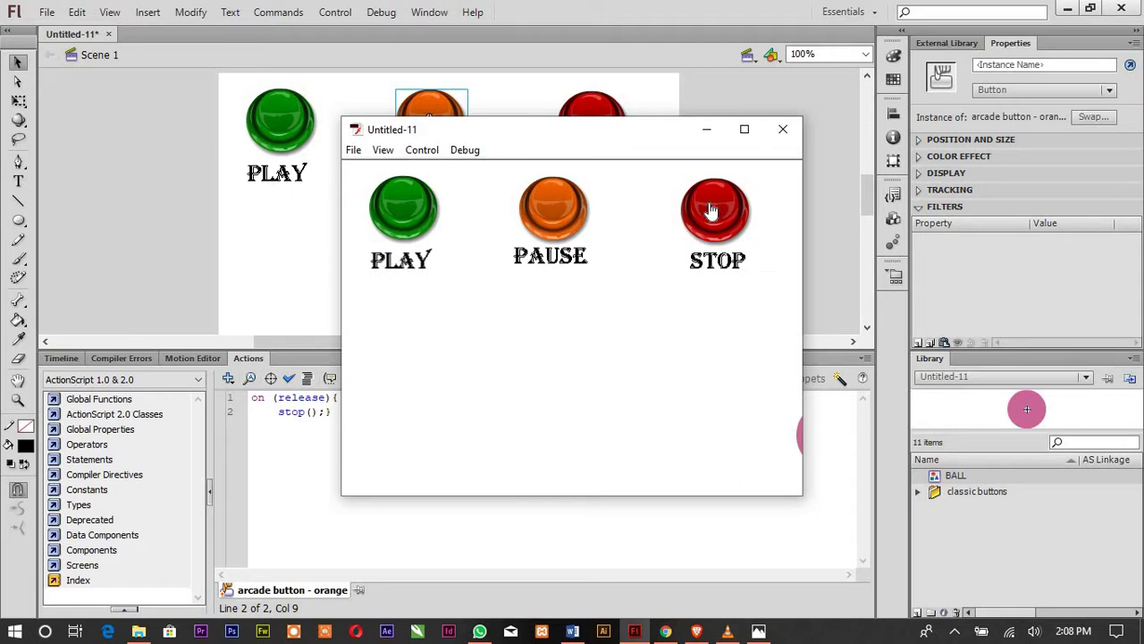
left_click(774, 143)
Start a script on the red STOP button with an on (release) handler, adding its braces and a line break after the opening brace
left_click(572, 147)
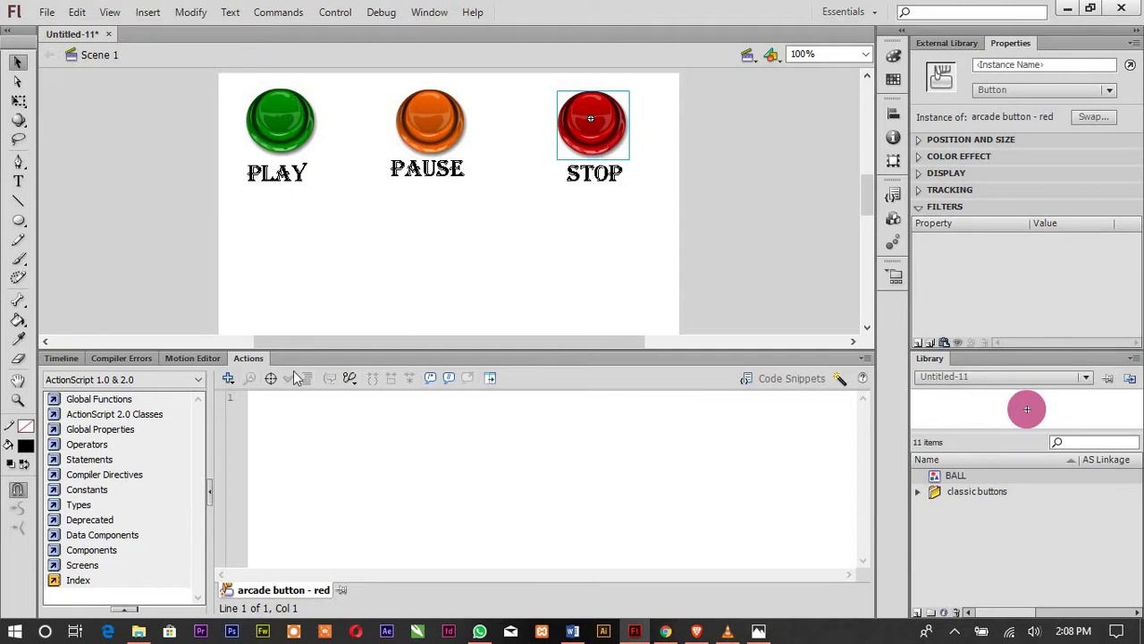
left_click(256, 406)
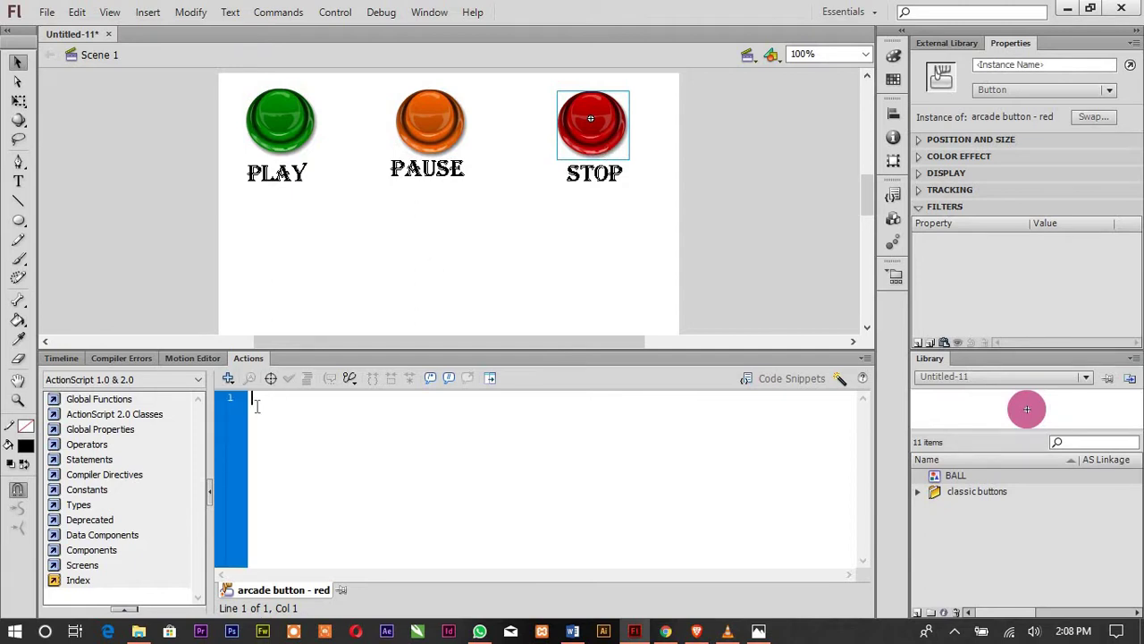
type("on")
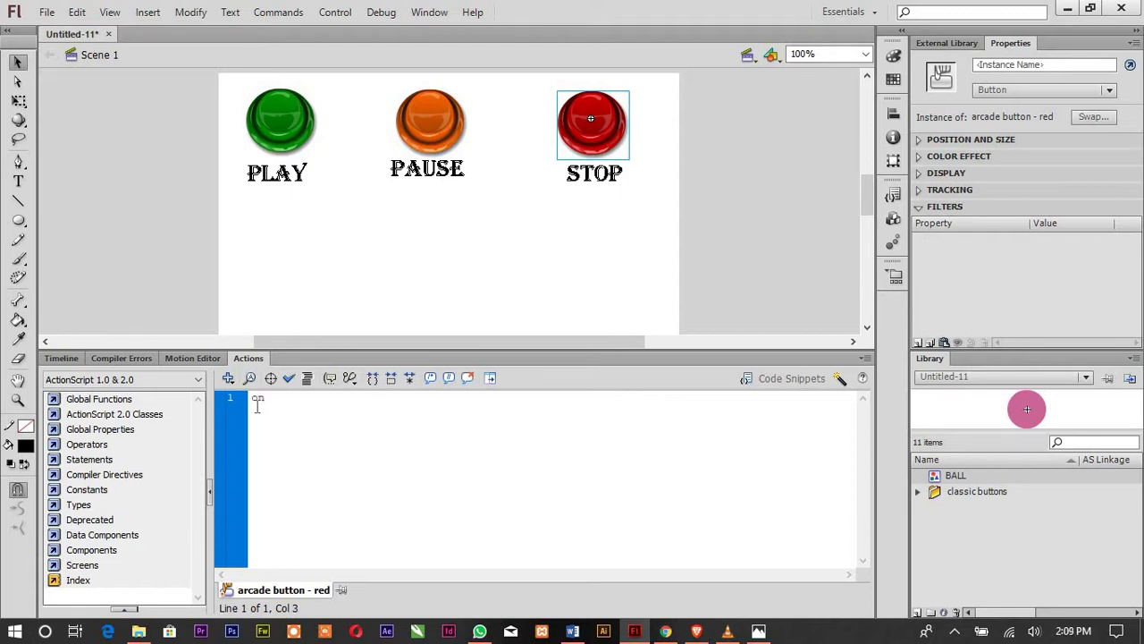
type(" (")
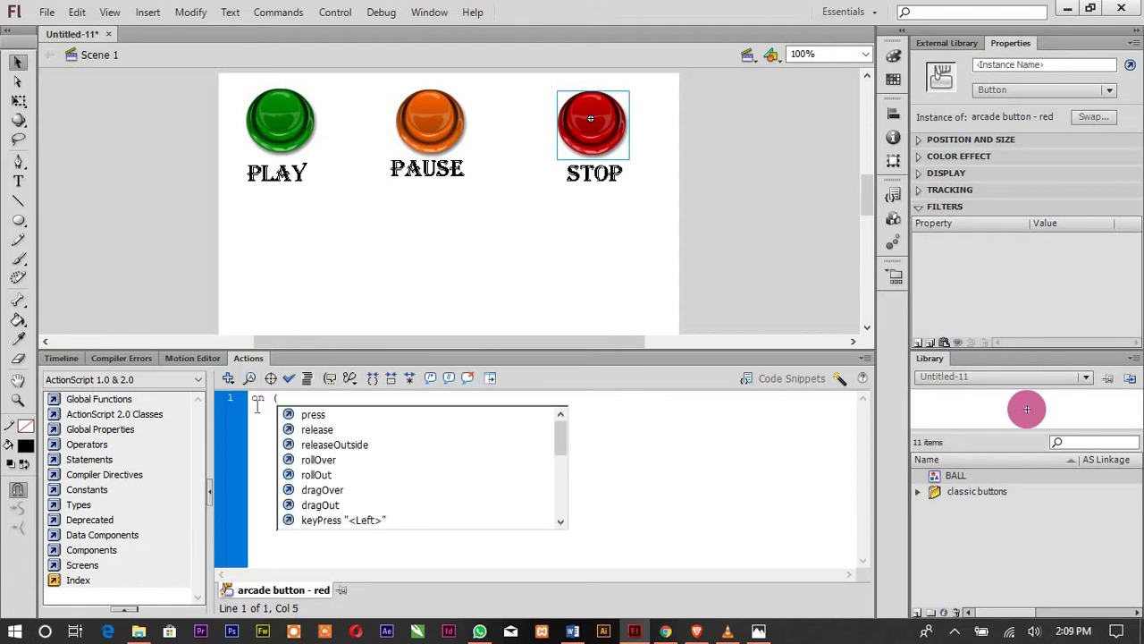
double_click(317, 429)
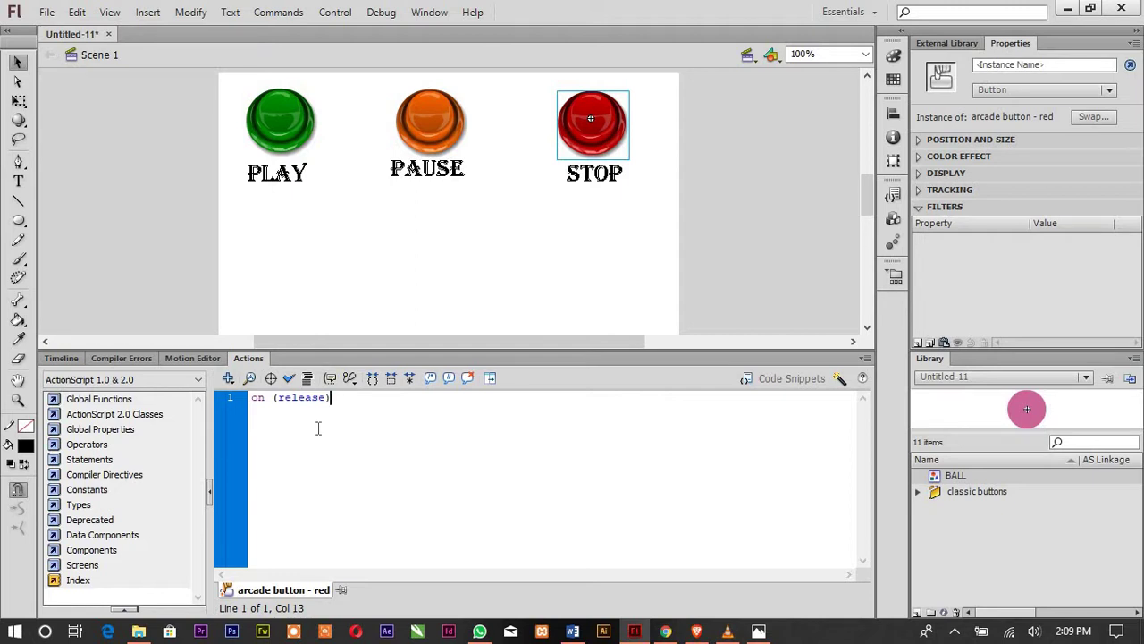
type("){}")
key("Left")
key("Return")
Add gotoandstop(1); inside the braces of the red button's release handler
type("gotoandstop()")
key("Left")
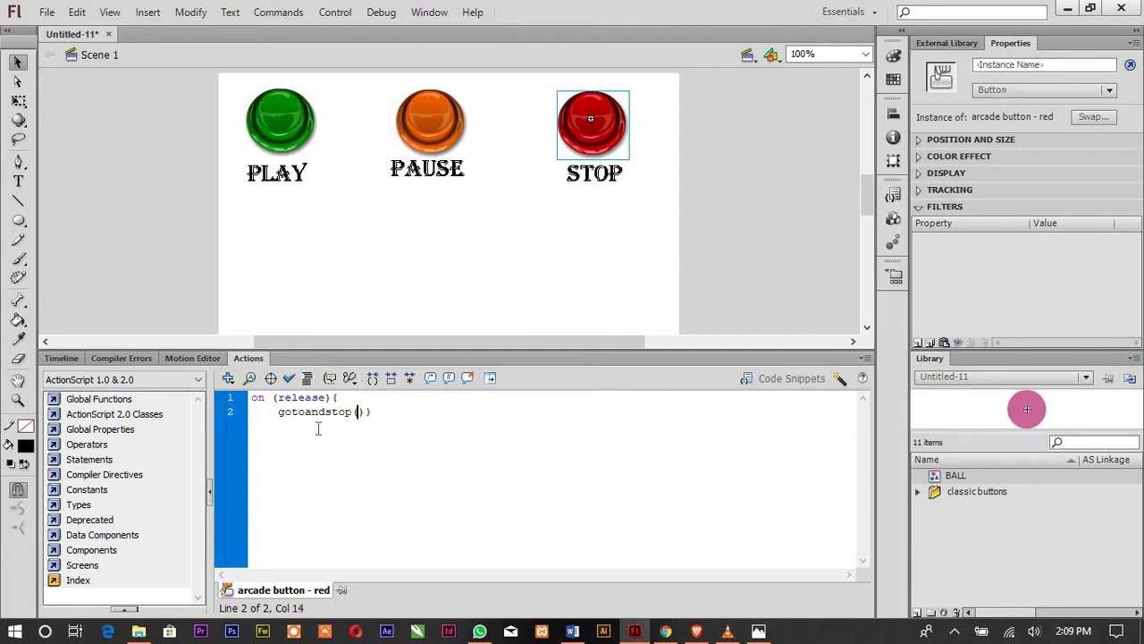
type("1")
left_click(378, 413)
Return to the timeline, test the movie with its PLAY, PAUSE and STOP buttons, and close the preview
left_click(61, 358)
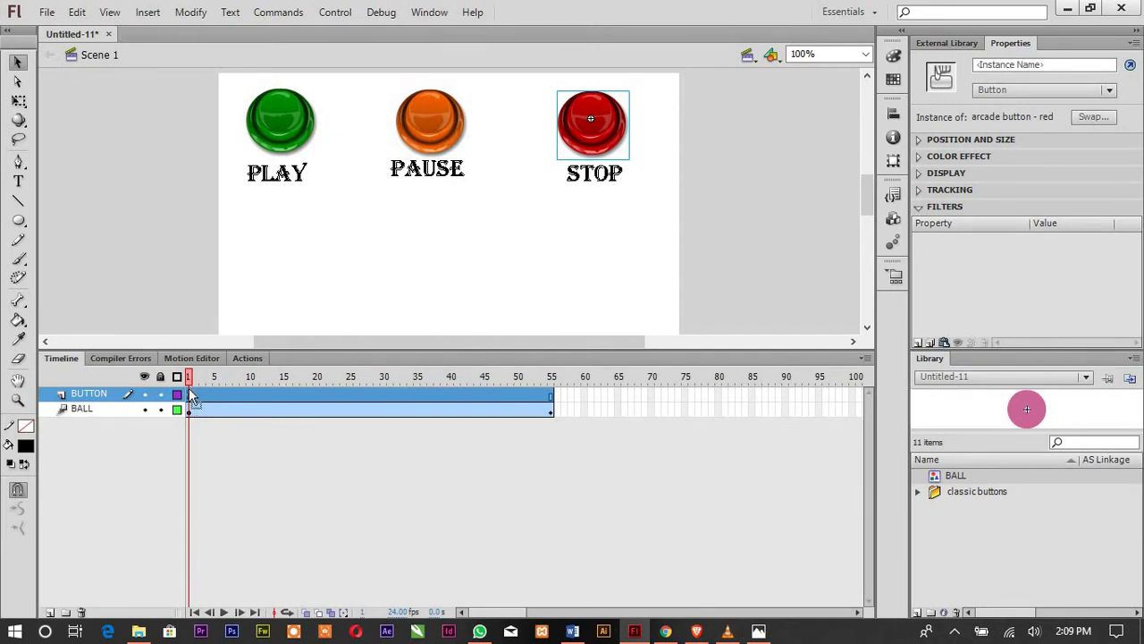
key("Return")
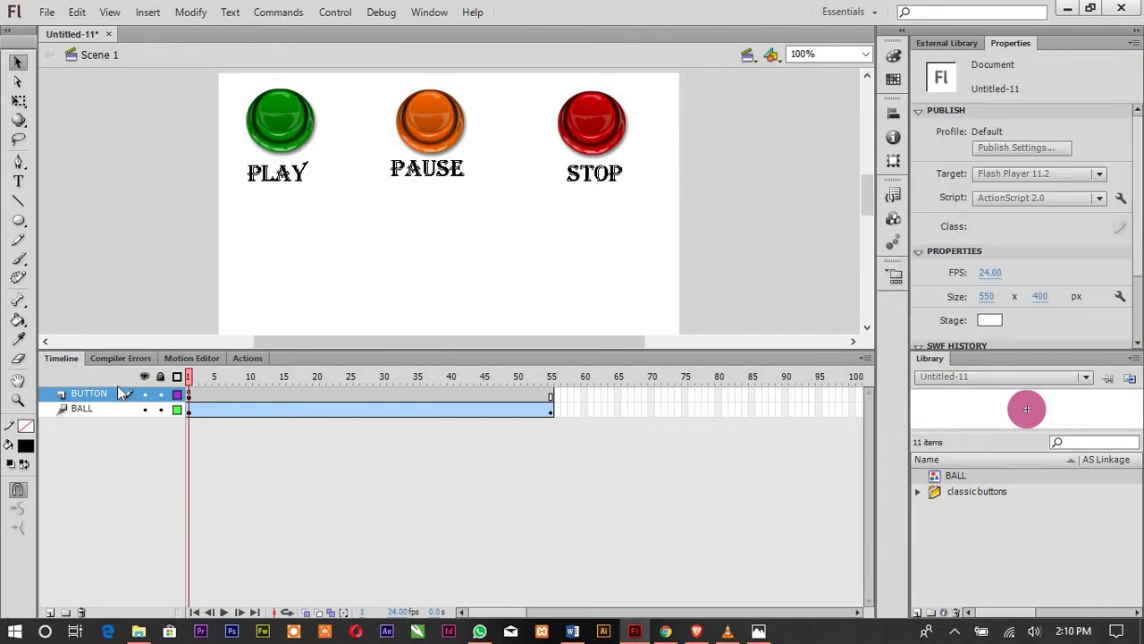
key("ctrl+Return")
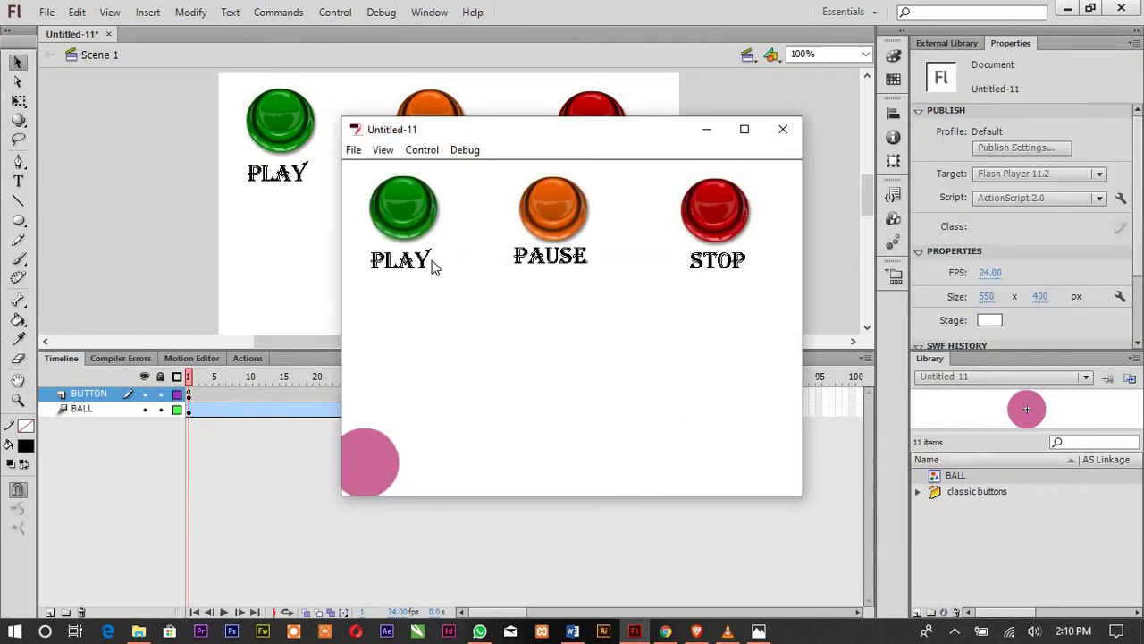
left_click(402, 218)
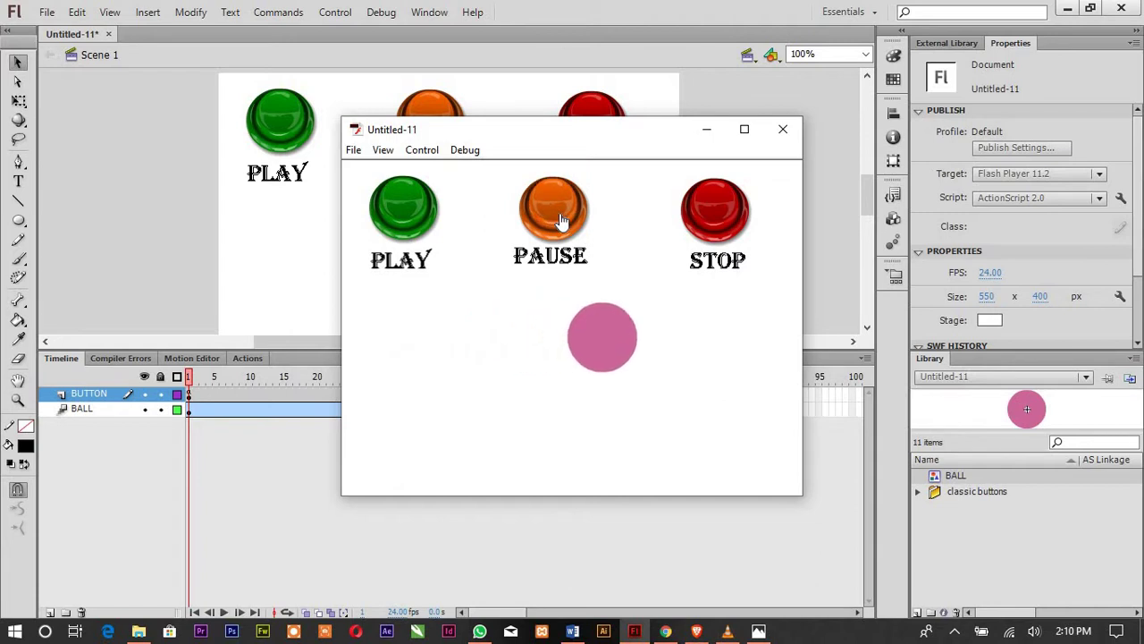
left_click(744, 216)
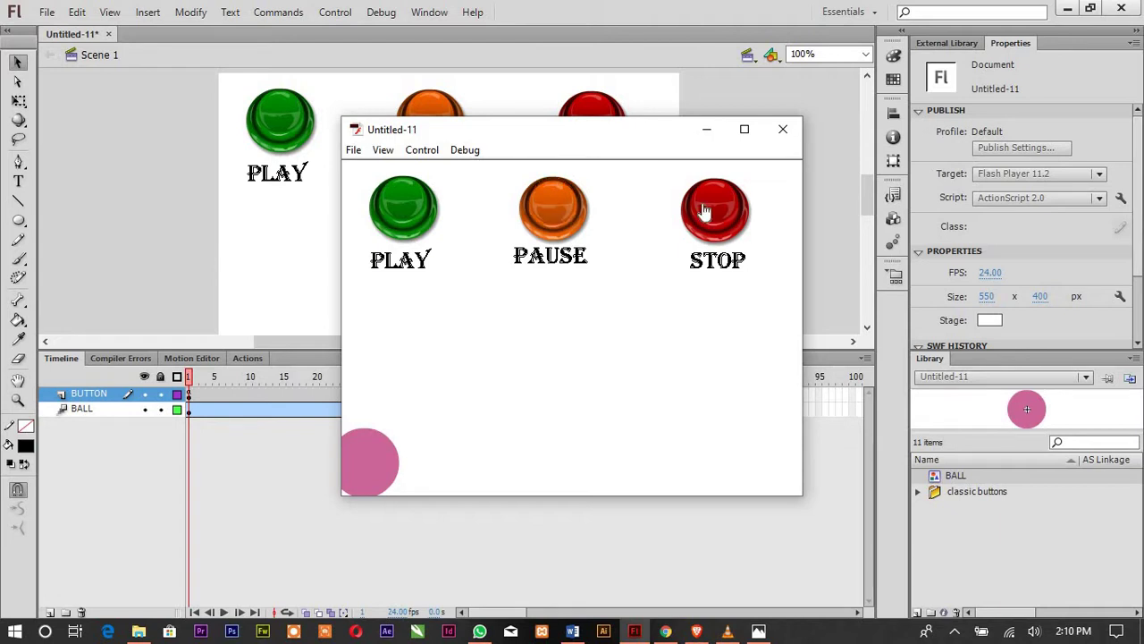
left_click(410, 212)
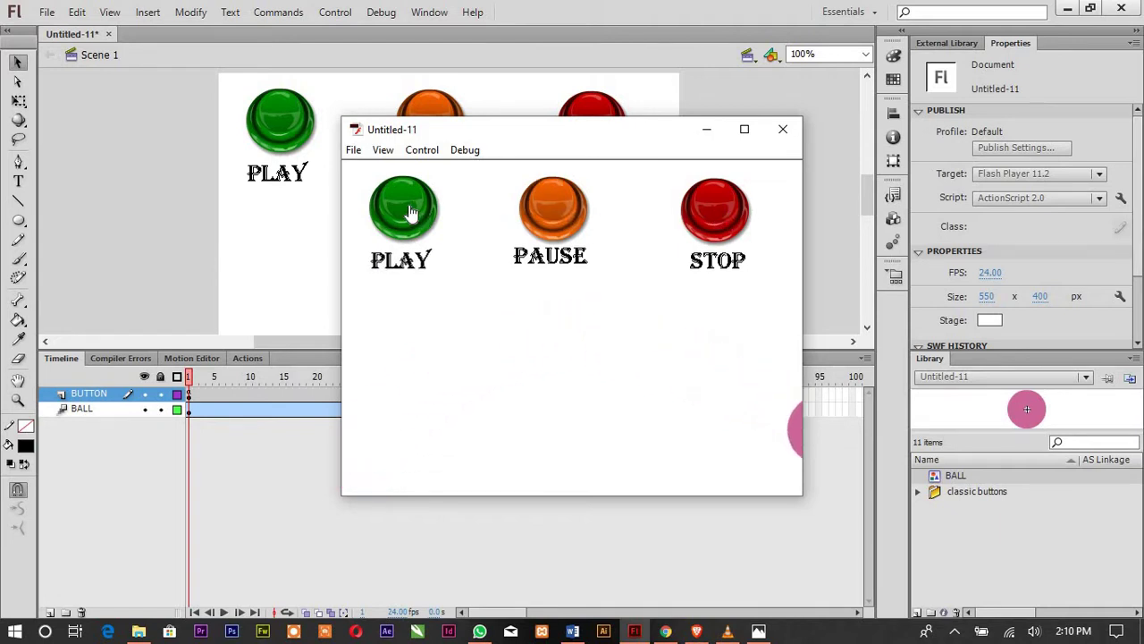
left_click(398, 222)
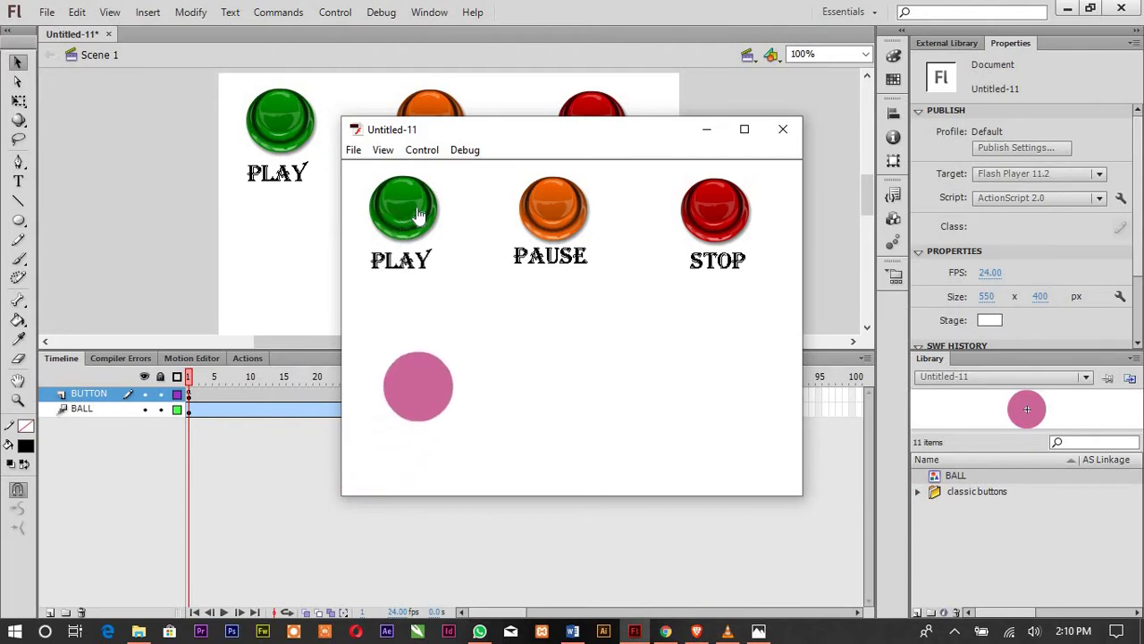
left_click(558, 222)
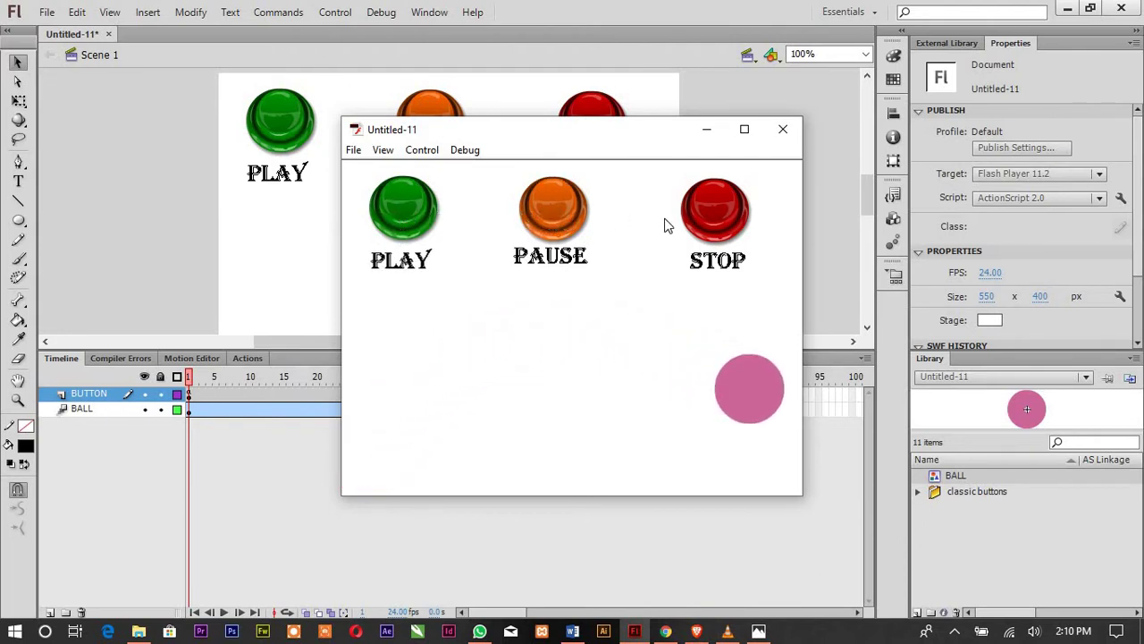
left_click(717, 225)
left_click(407, 219)
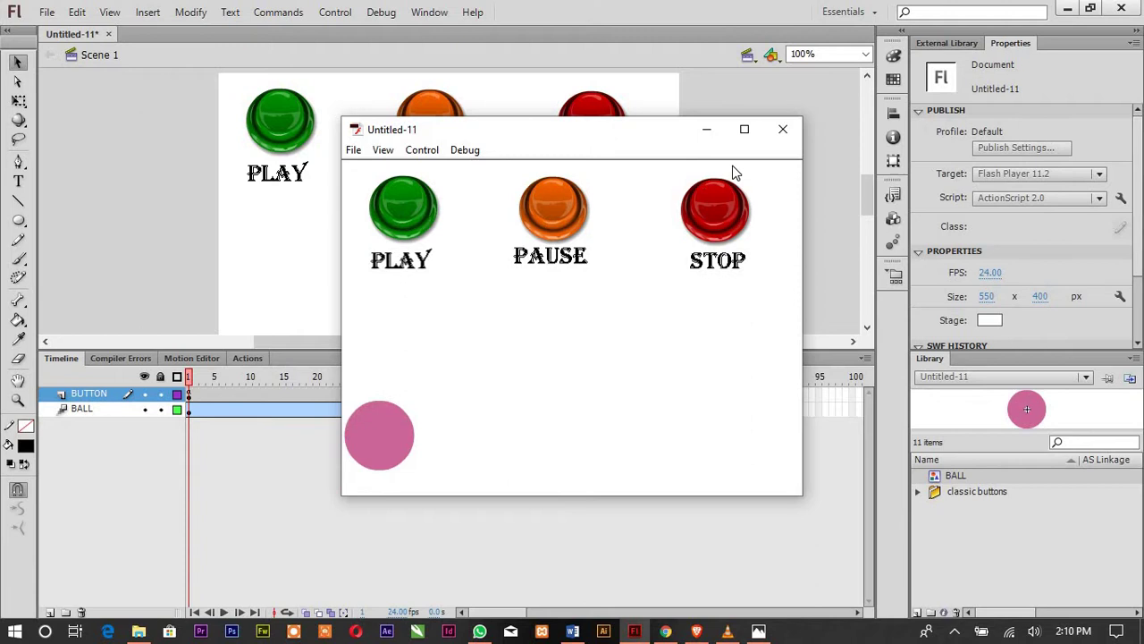
left_click(783, 129)
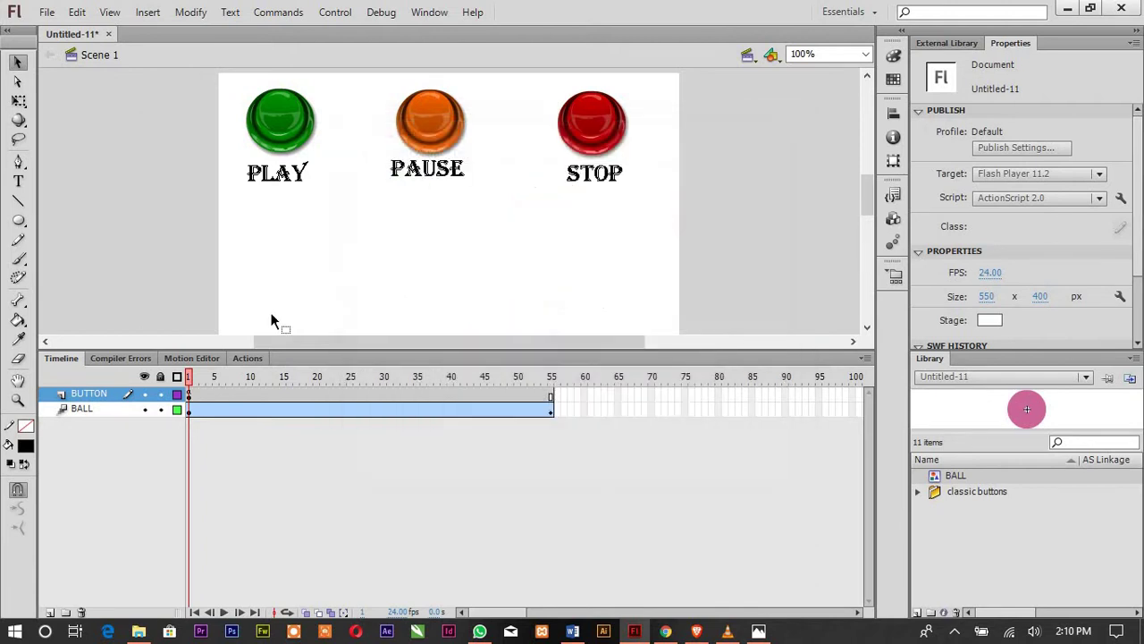
Review the scripts attached to the green, orange and red buttons one after another
key("F9")
left_click(280, 123)
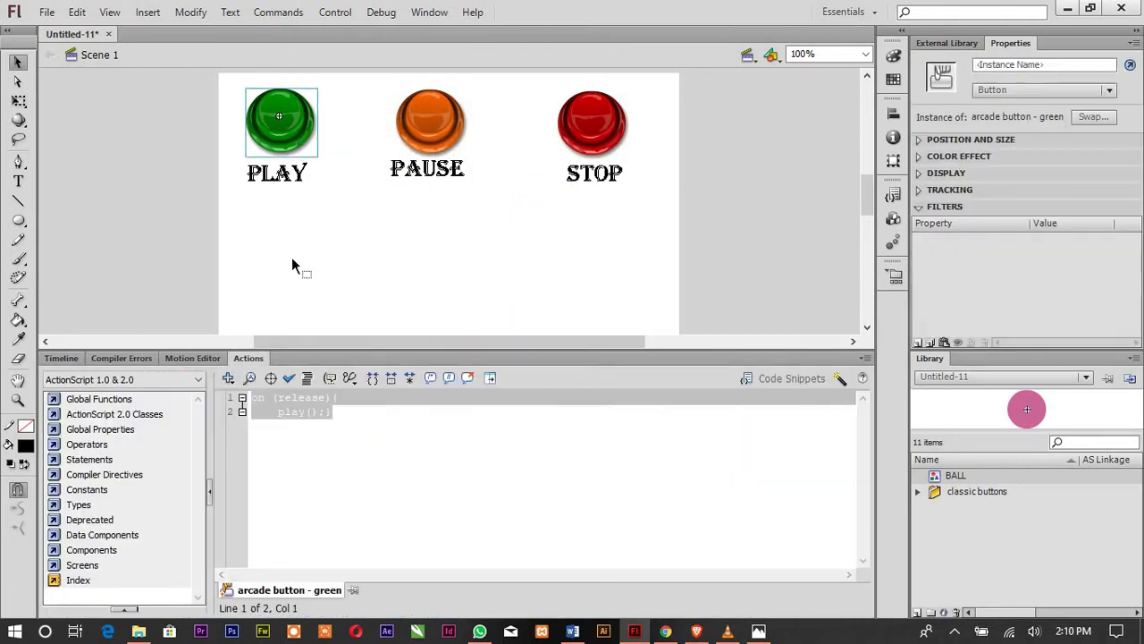
left_click(338, 418)
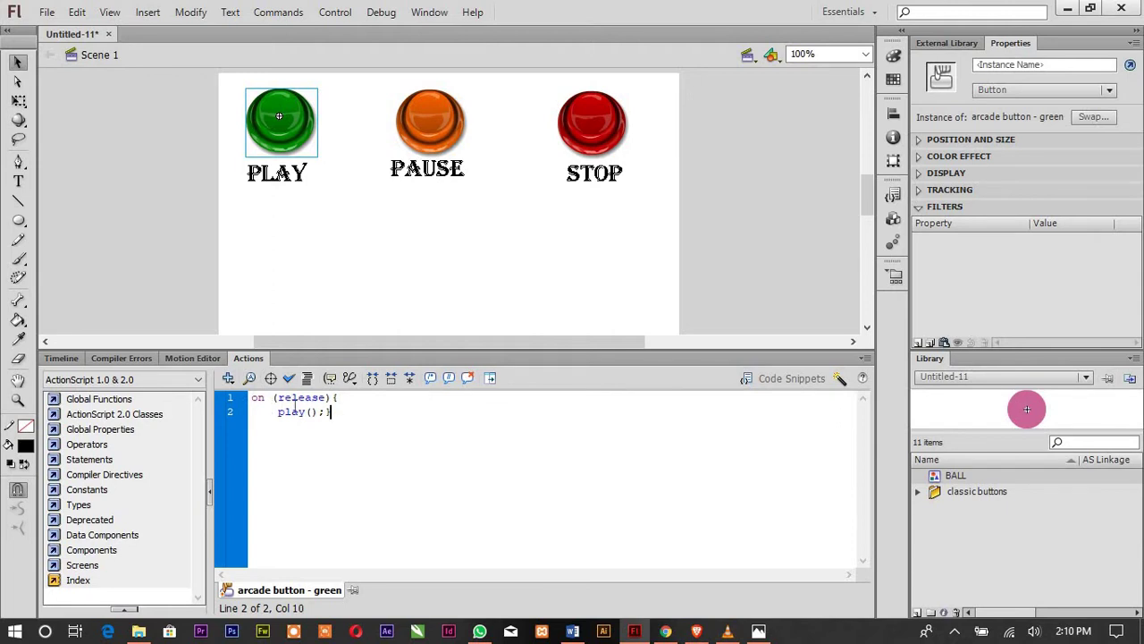
left_click(429, 130)
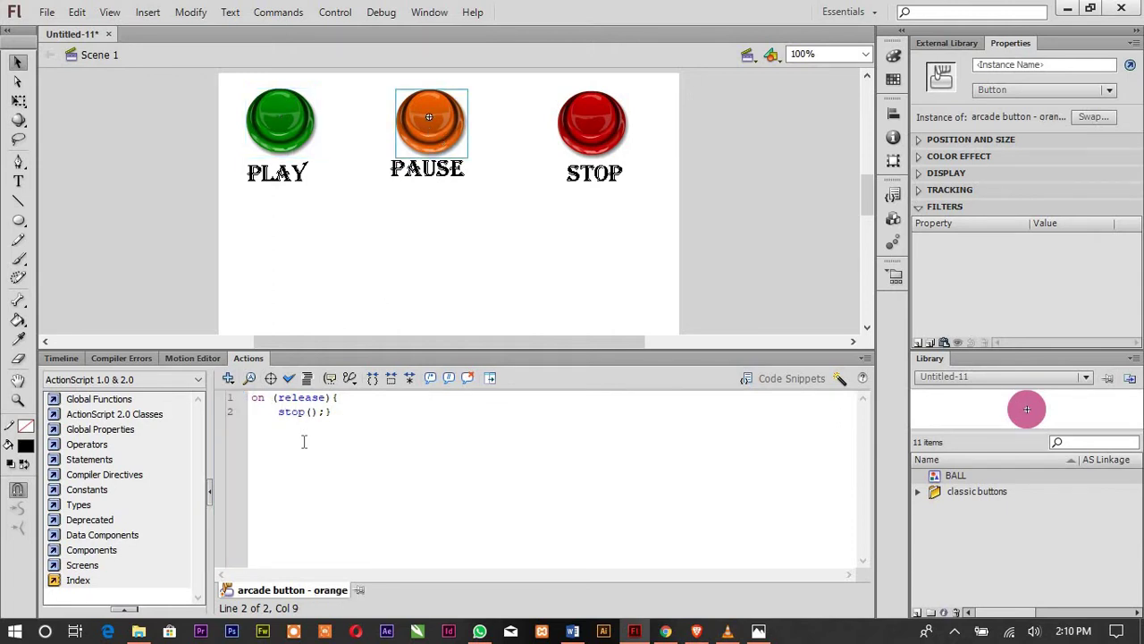
left_click(595, 130)
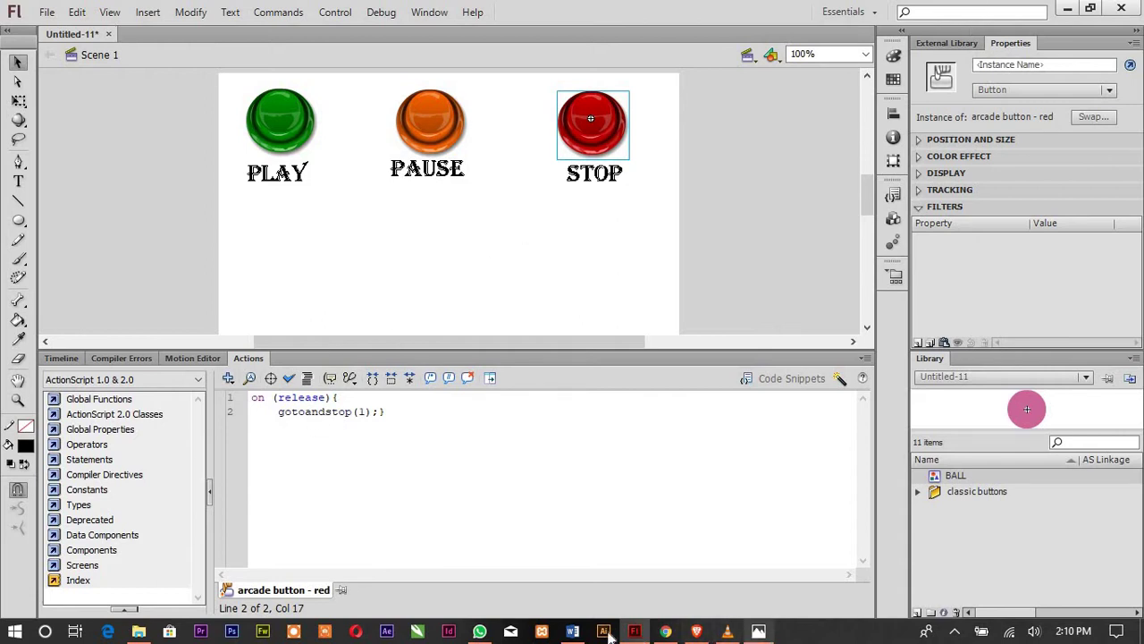
Switch to the Word document and replace its whole heading with "This is" followed by the presenter's channel name
left_click(573, 631)
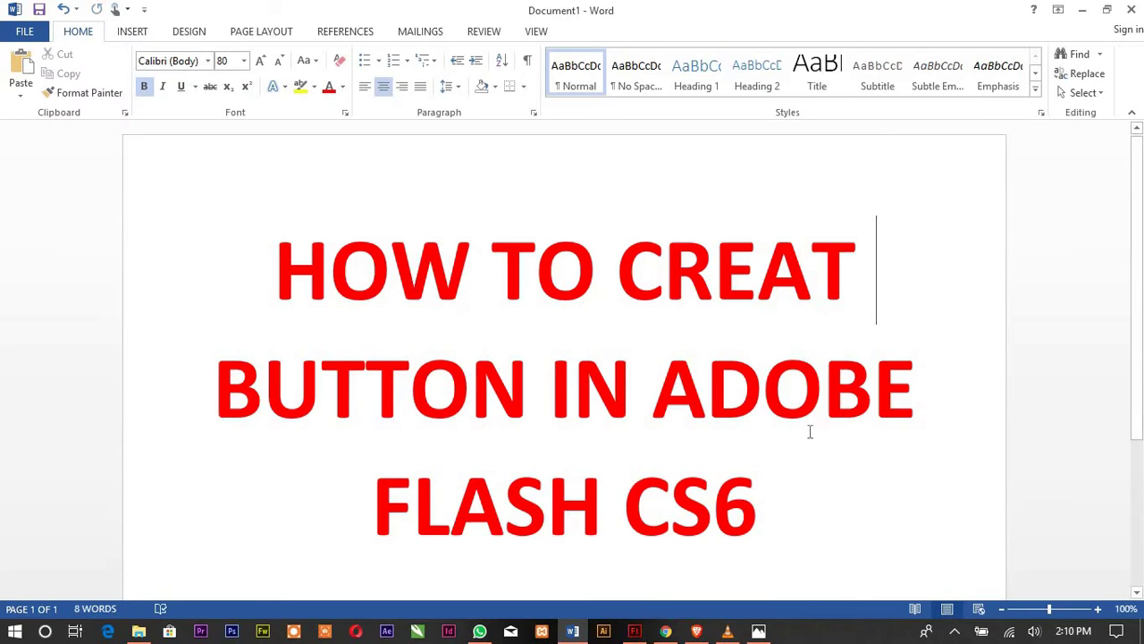
left_click_drag(760, 517, 206, 182)
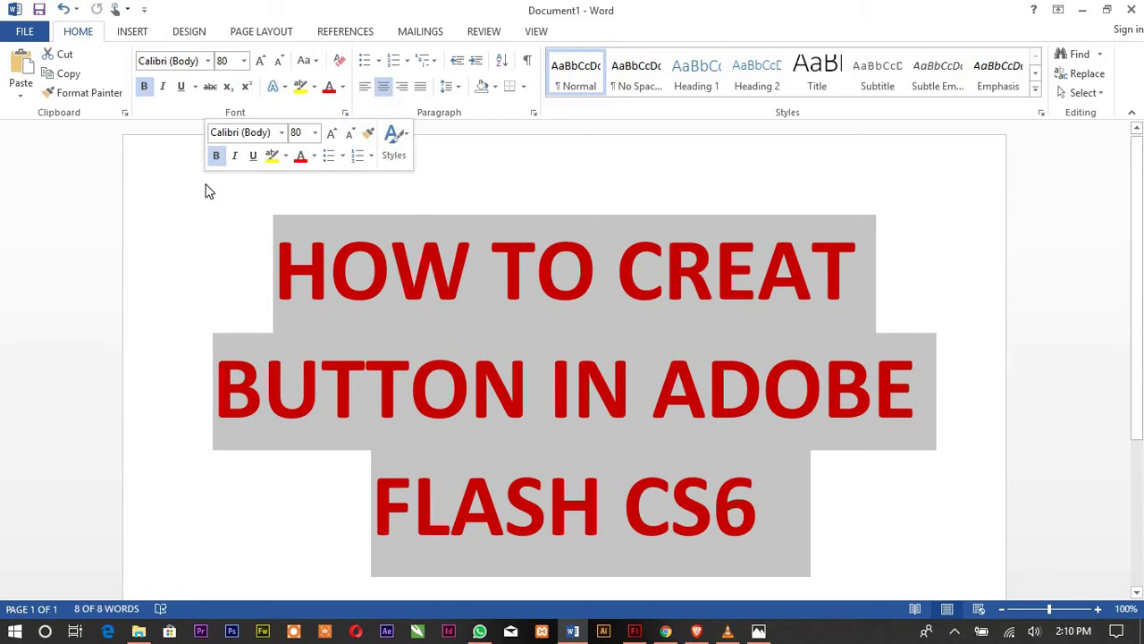
type("thi")
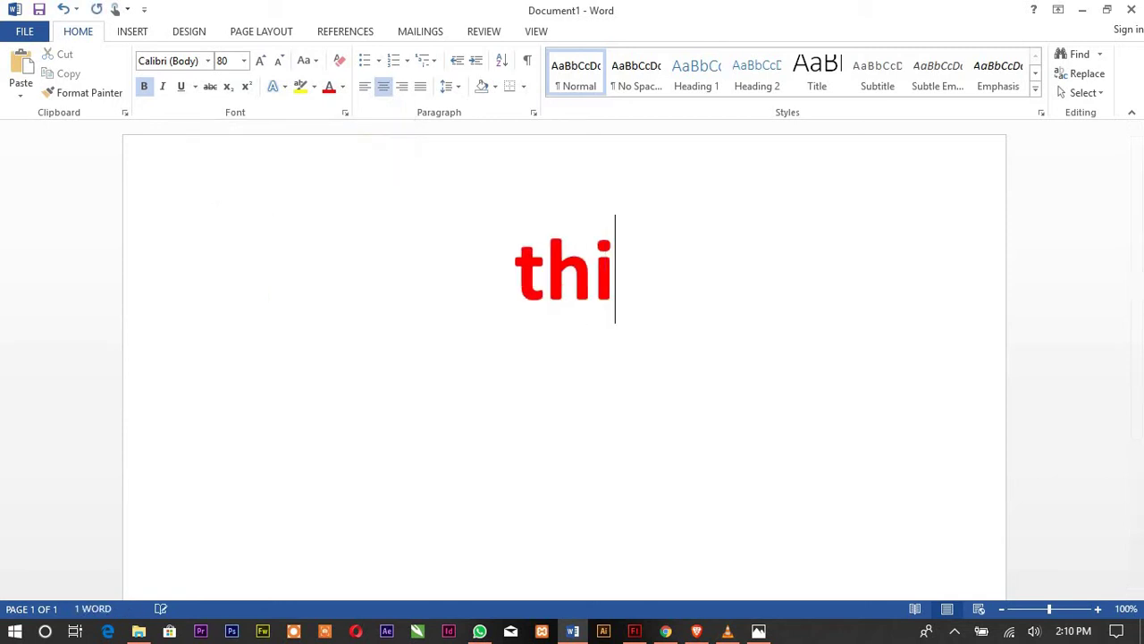
type("s i")
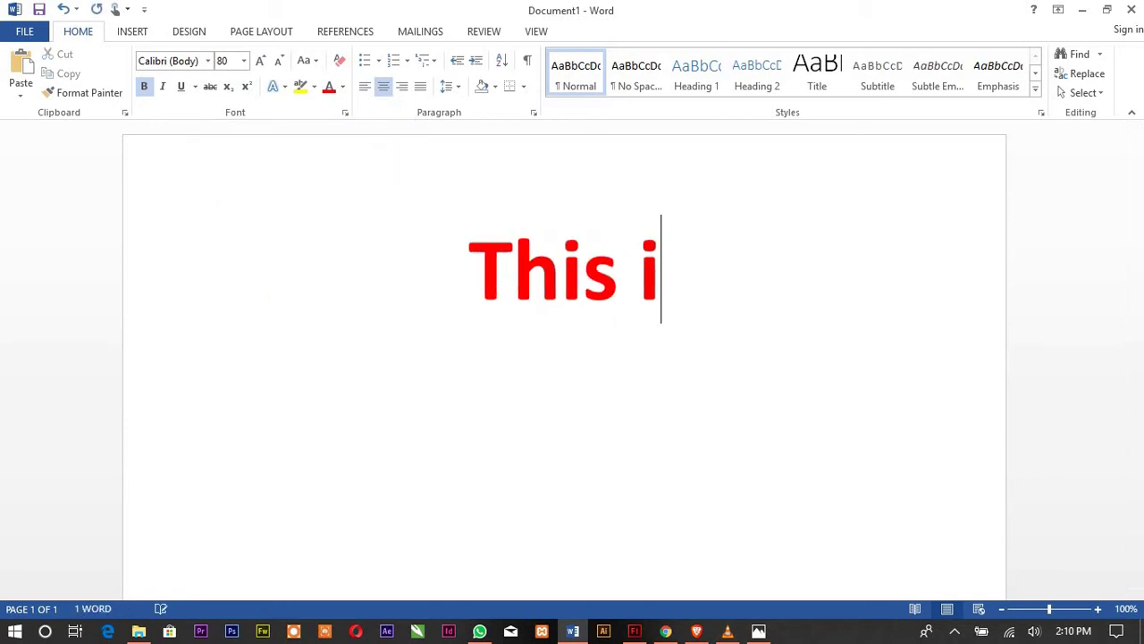
type("s JE=")
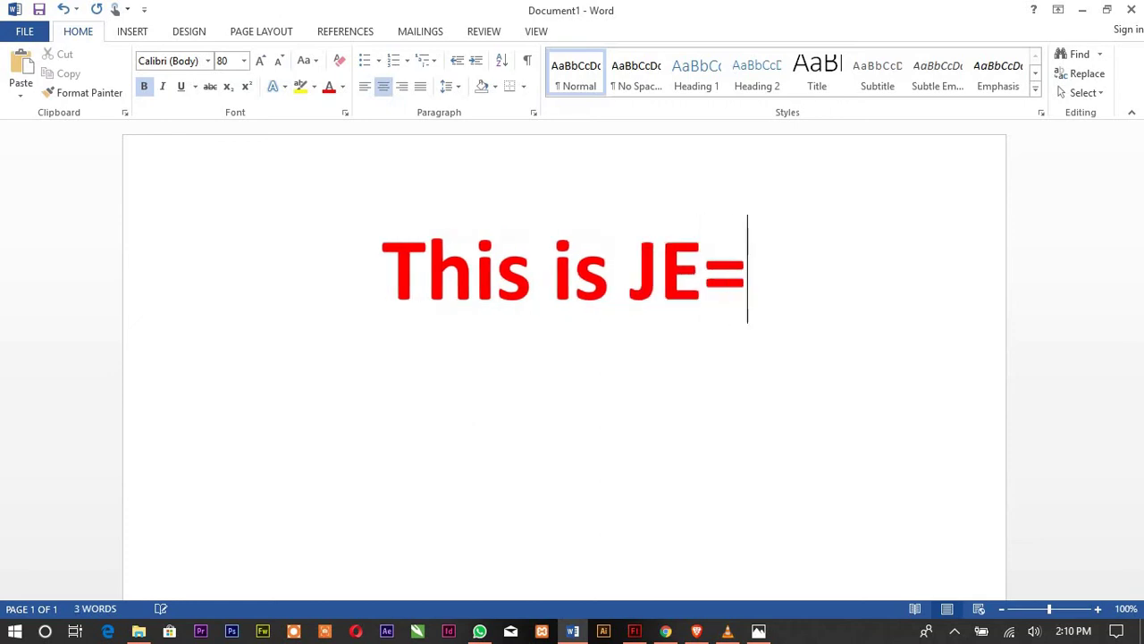
key("BackSpace")
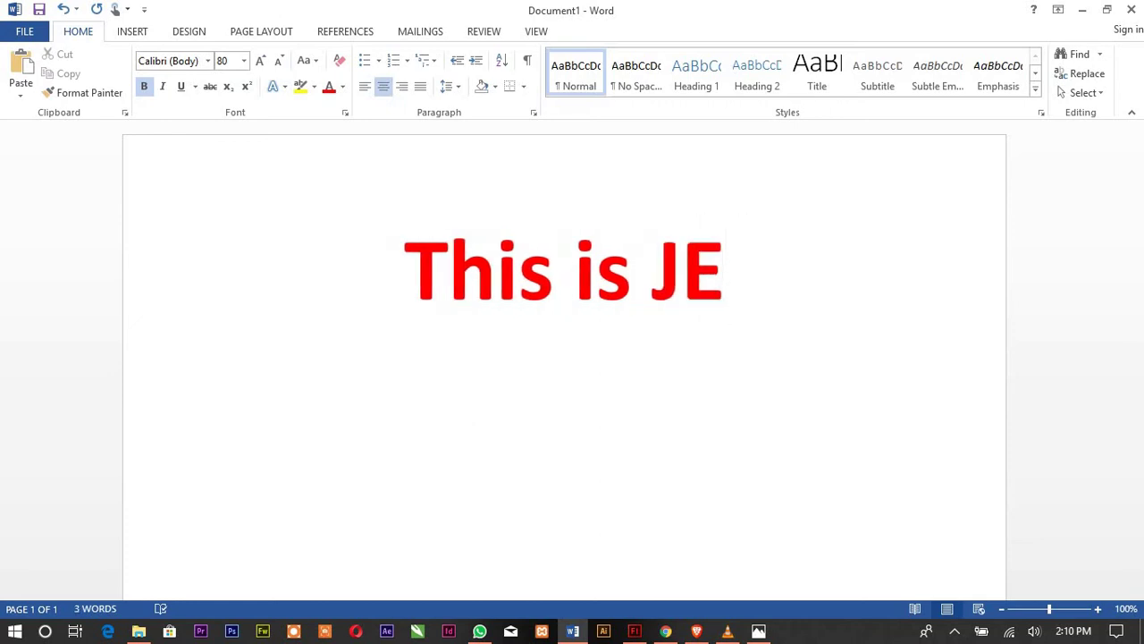
type("EEP MASKO")
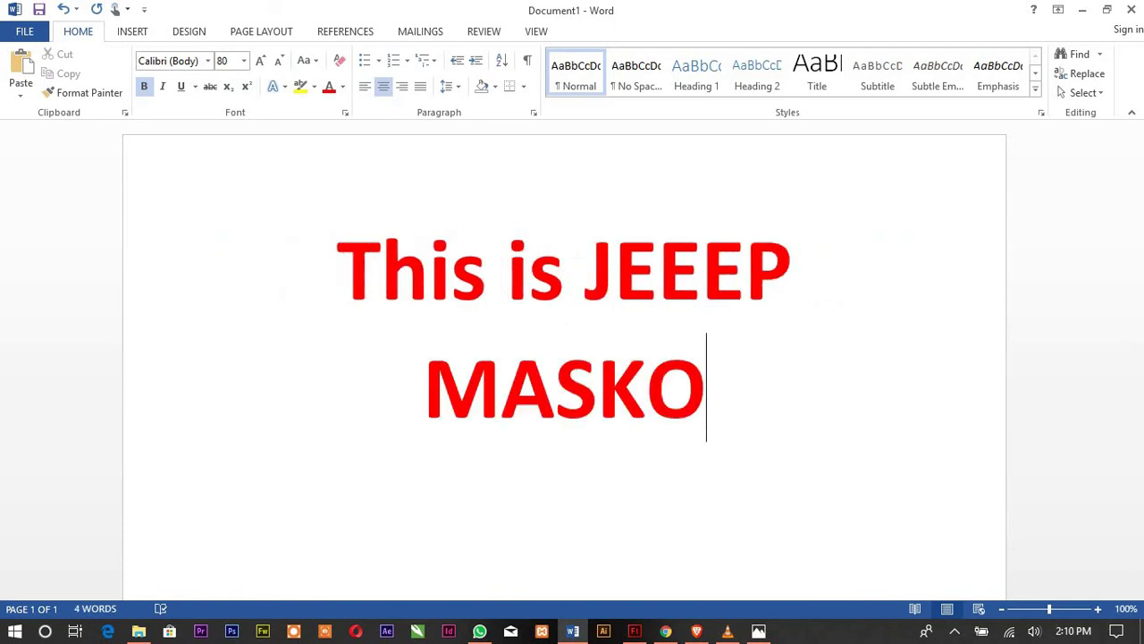
type(" AFRICA")
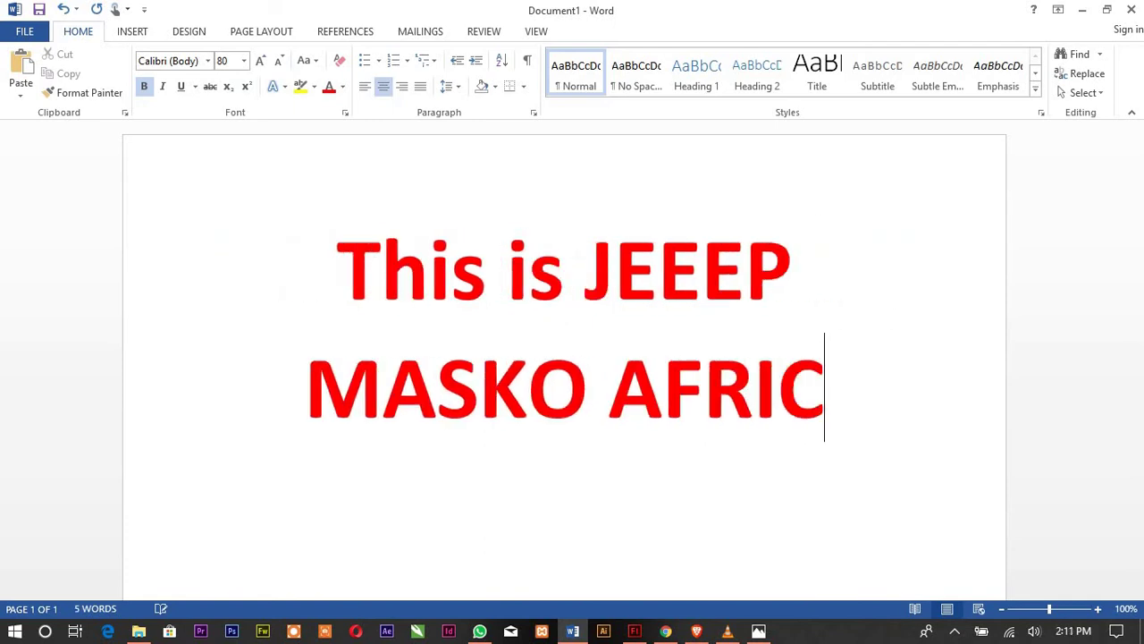